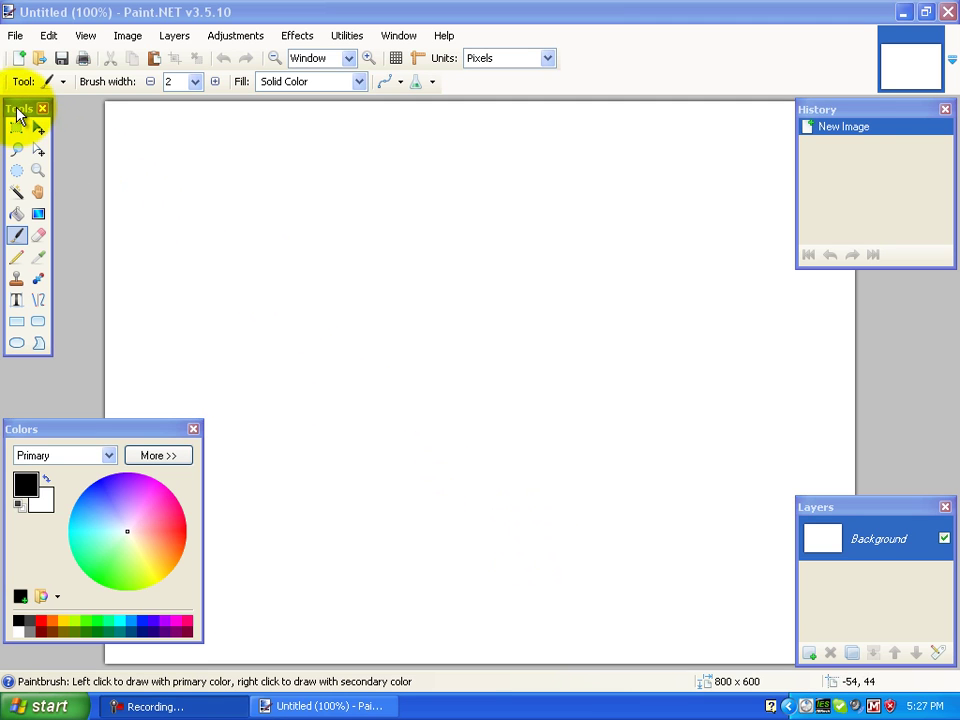
# - Nudge the Tools, Colors and Layers panels into slightly new positions
pyautogui.moveTo(17, 114); pyautogui.dragTo(17, 128)
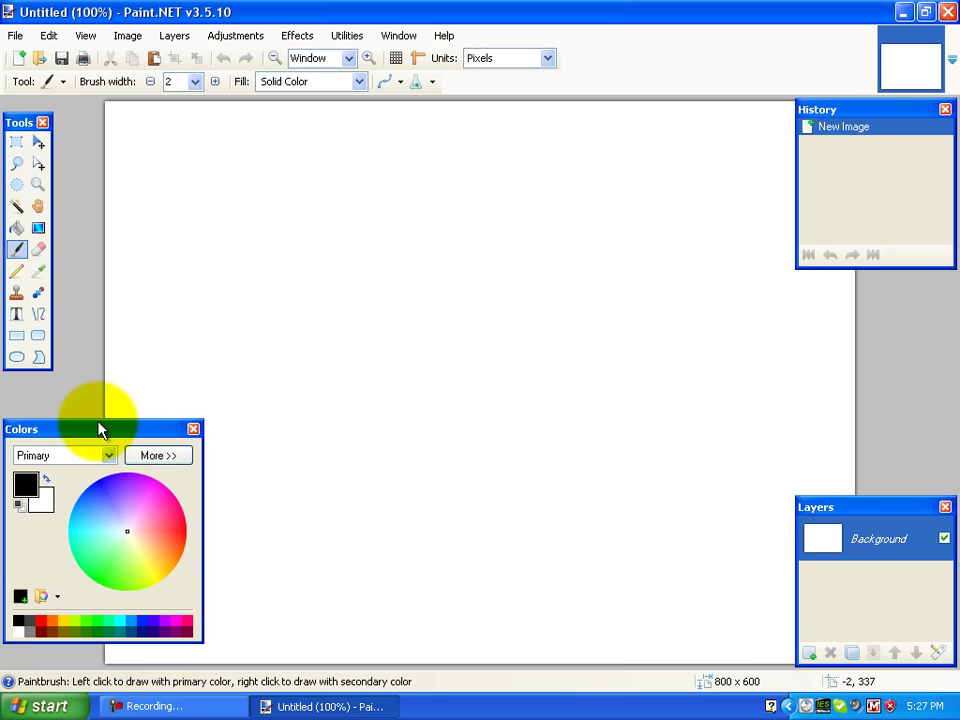
pyautogui.moveTo(97, 428); pyautogui.dragTo(96, 413)
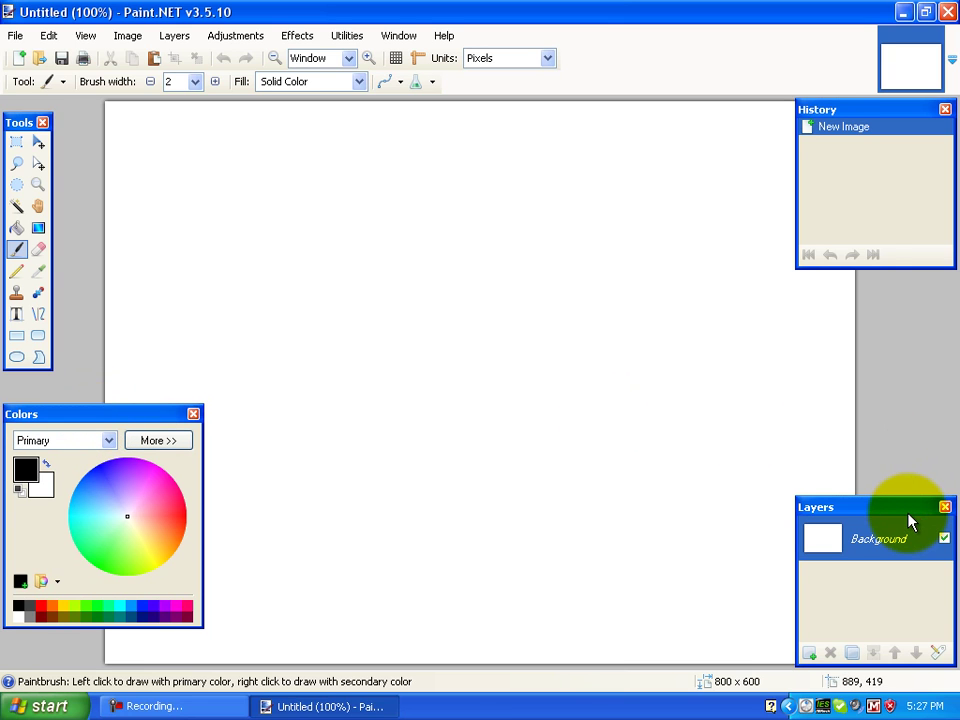
pyautogui.moveTo(910, 521); pyautogui.dragTo(906, 509)
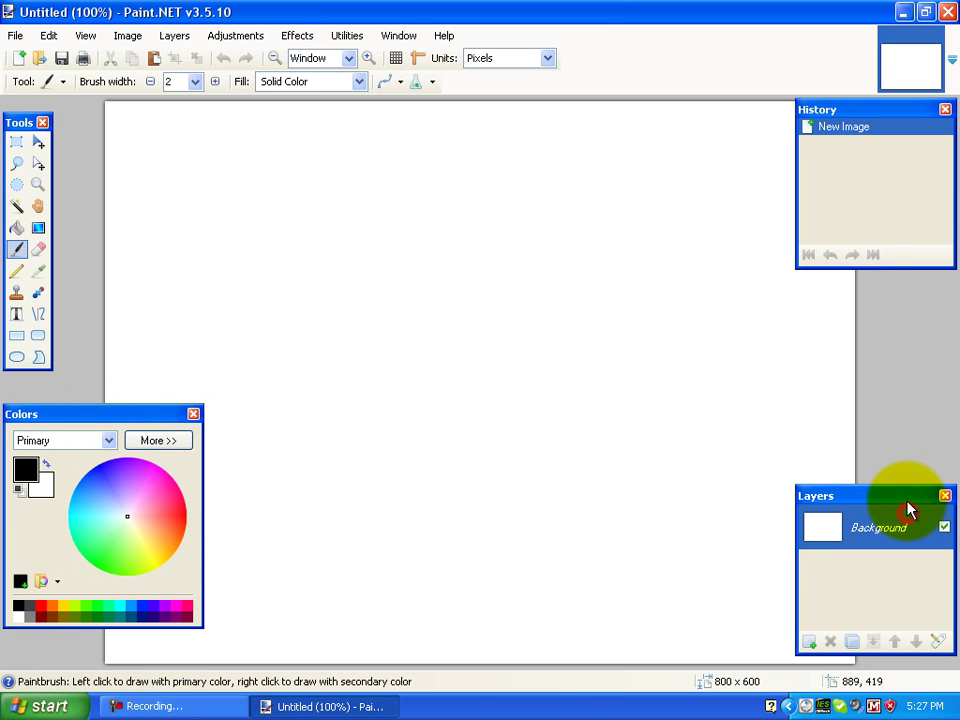
# - Close the History panel and check the Window menu without changing anything
pyautogui.click(945, 109)
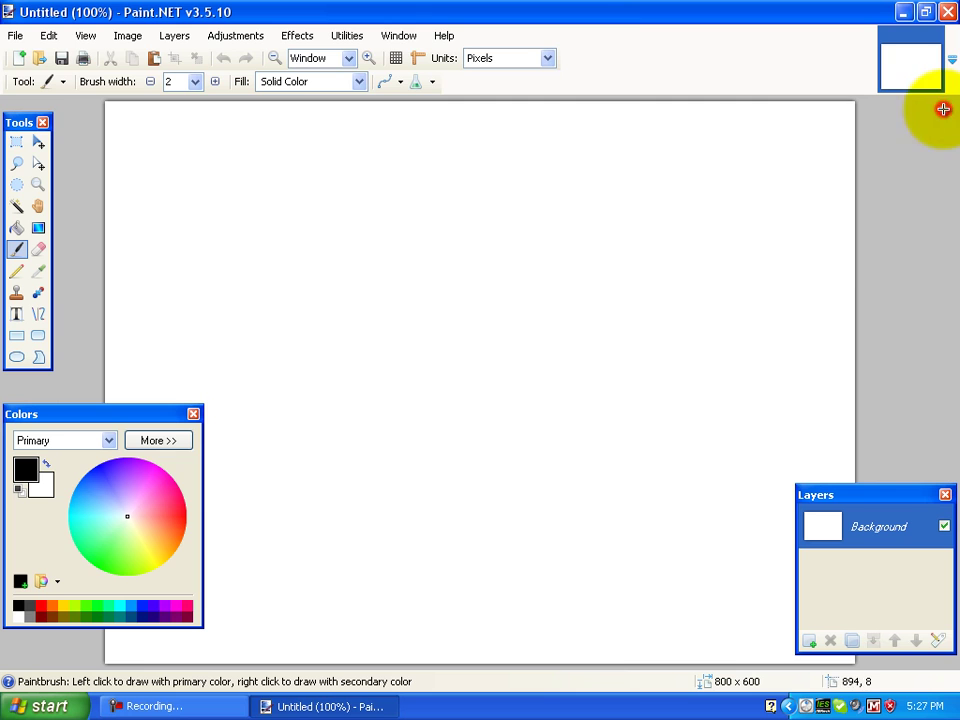
pyautogui.click(406, 37)
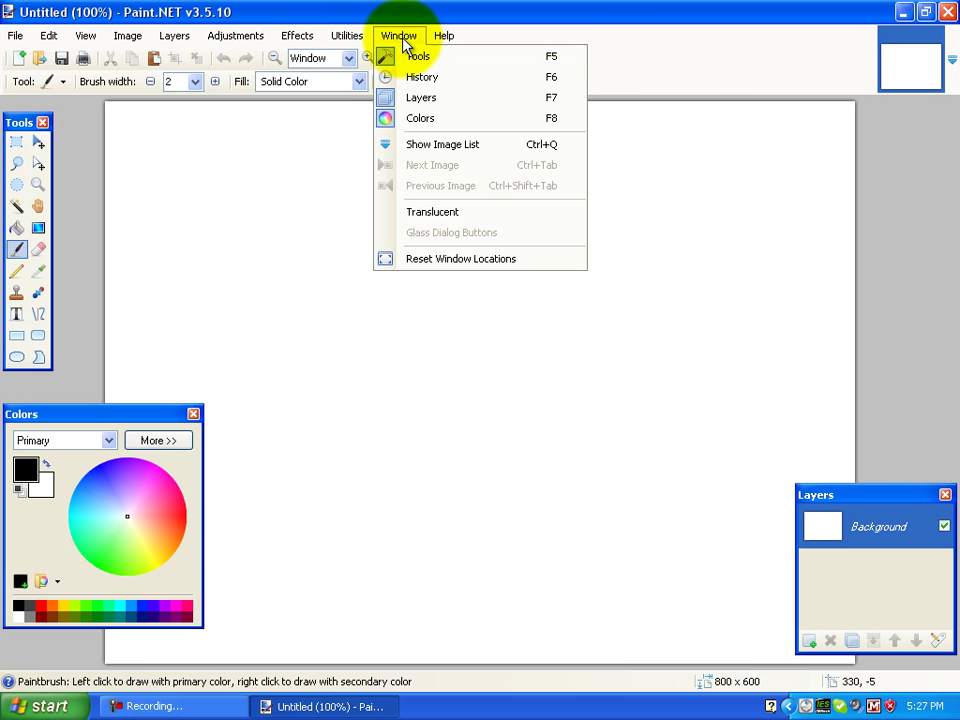
pyautogui.click(400, 37)
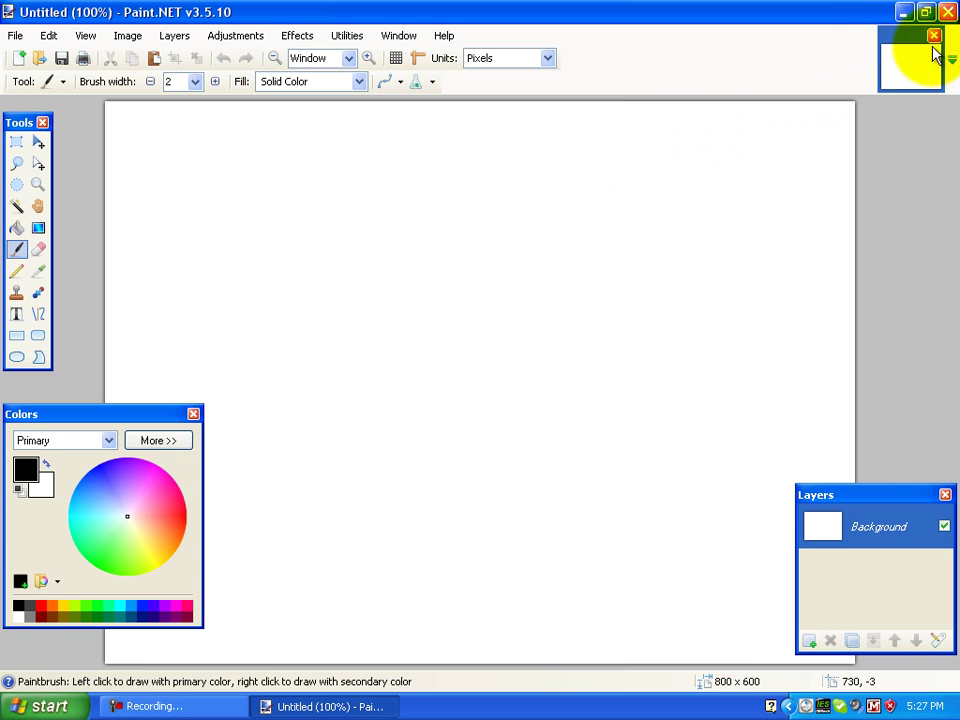
# - Set the canvas size to 940 × 175 pixels via Image > Canvas Size
pyautogui.click(127, 37)
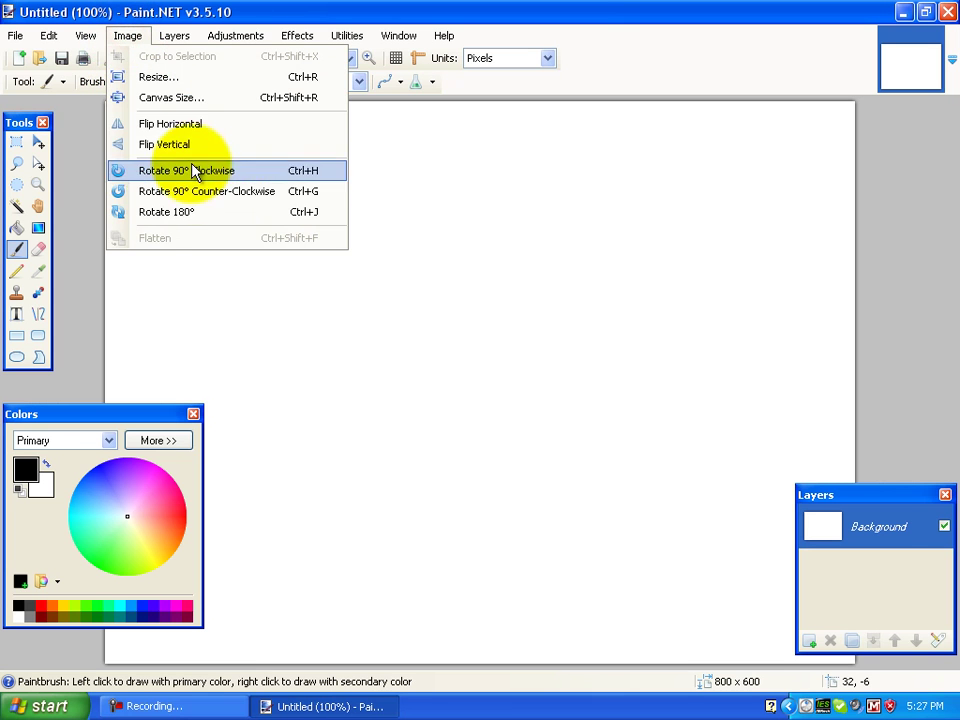
pyautogui.click(166, 97)
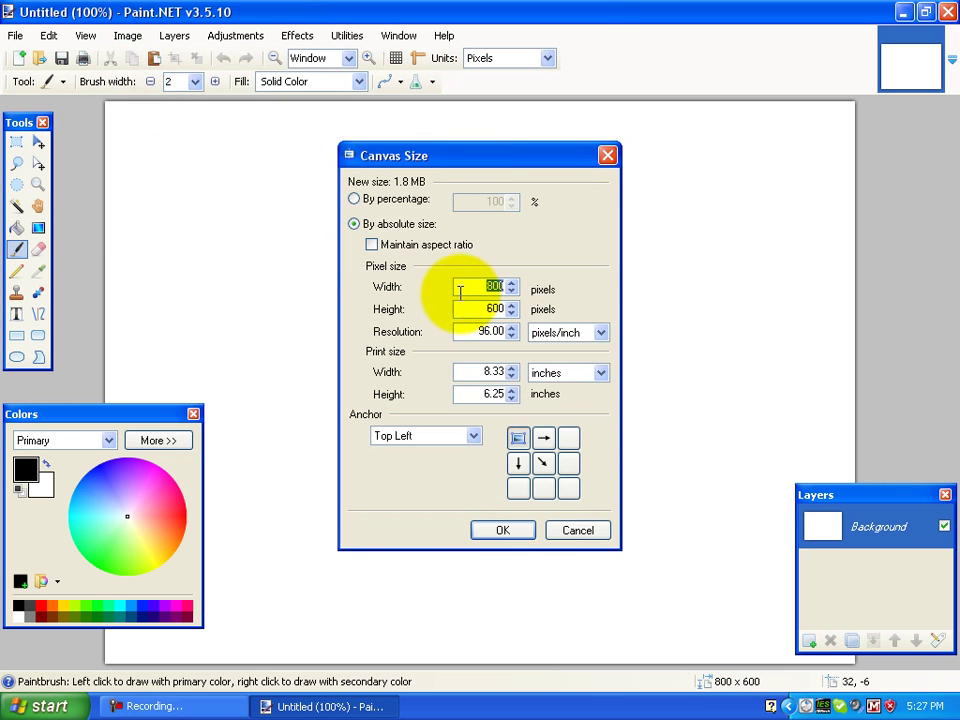
pyautogui.write('940')
pyautogui.doubleClick(467, 309)
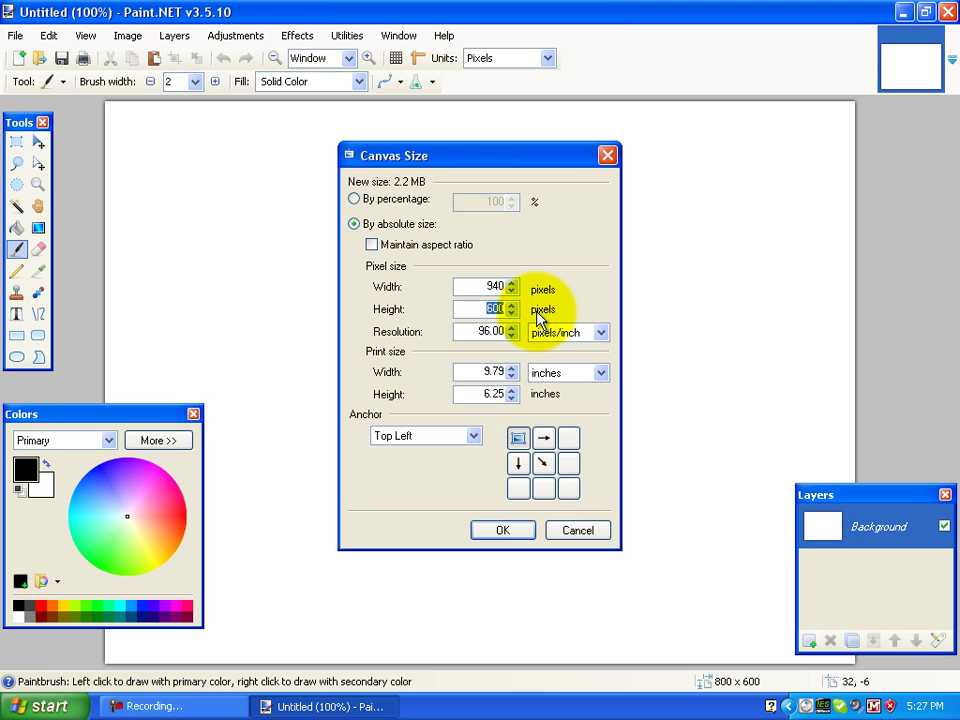
pyautogui.write('175')
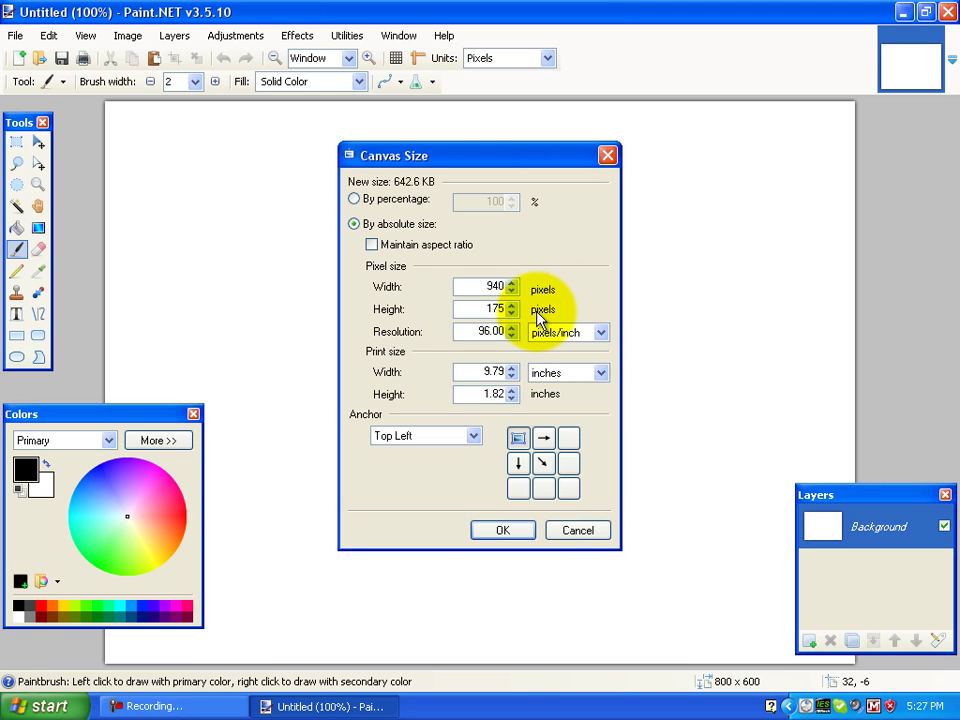
pyautogui.click(503, 531)
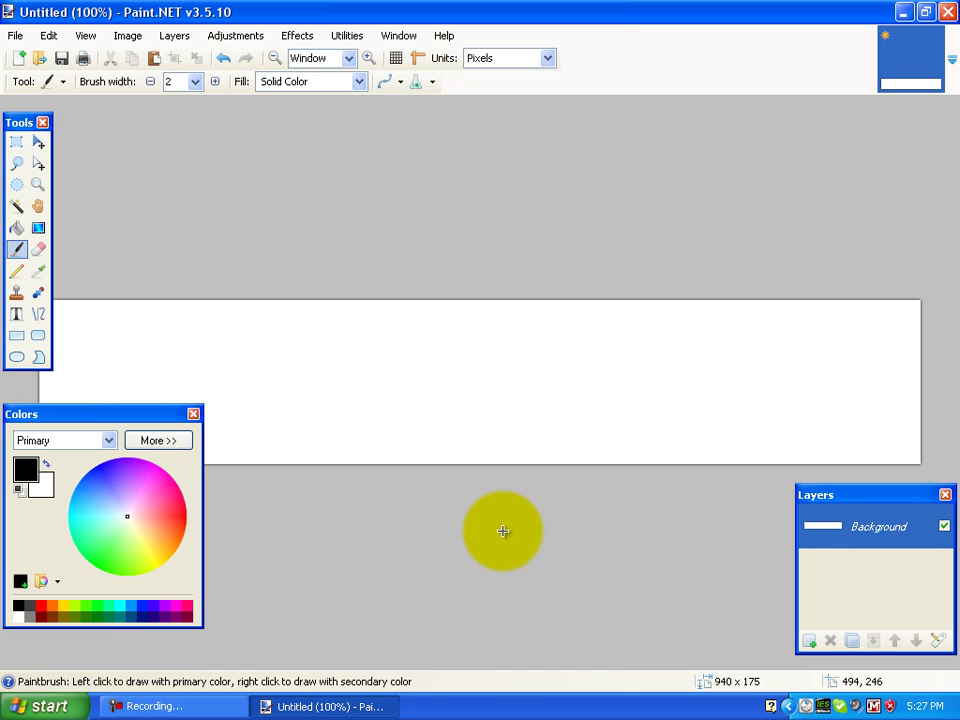
# - Move the Colors panel lower and open swan-big.jpg from Downloads
pyautogui.moveTo(82, 414); pyautogui.dragTo(86, 452)
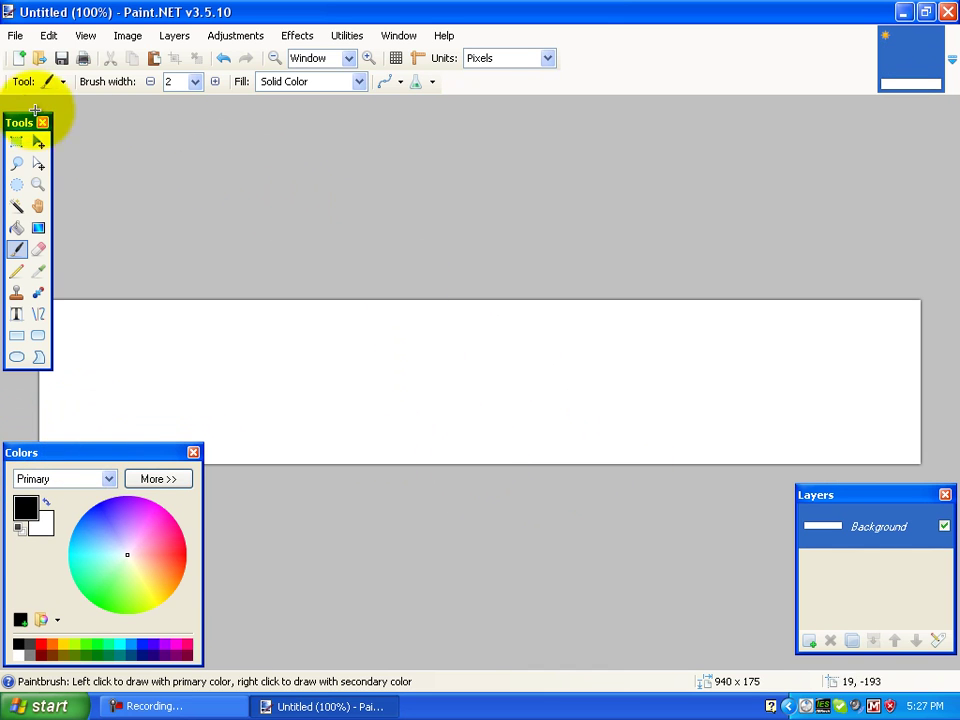
pyautogui.click(15, 36)
pyautogui.click(43, 76)
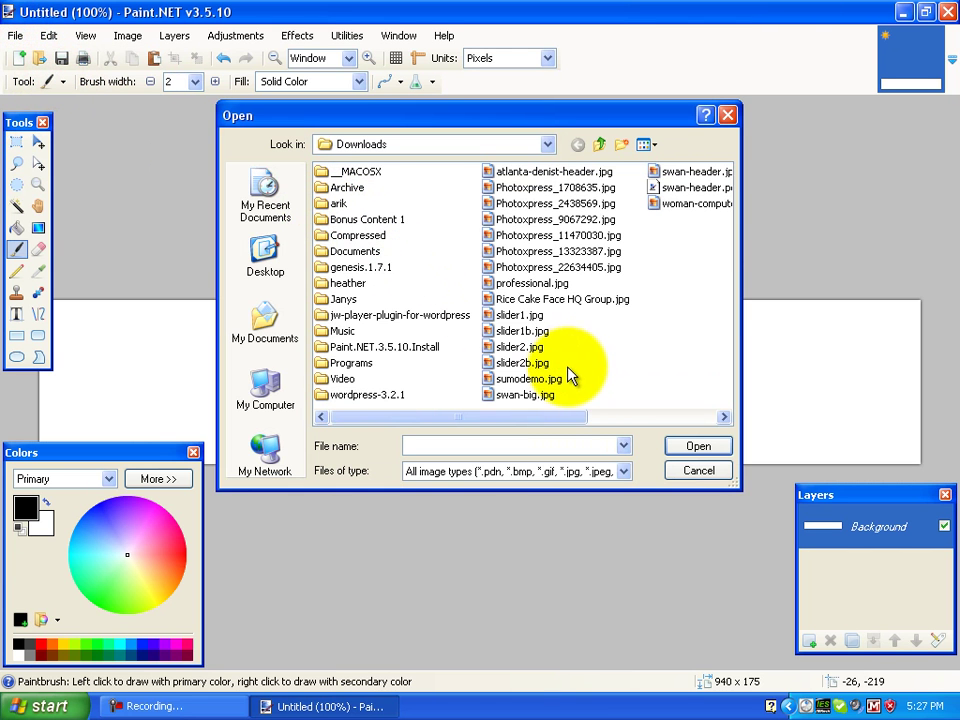
pyautogui.doubleClick(528, 395)
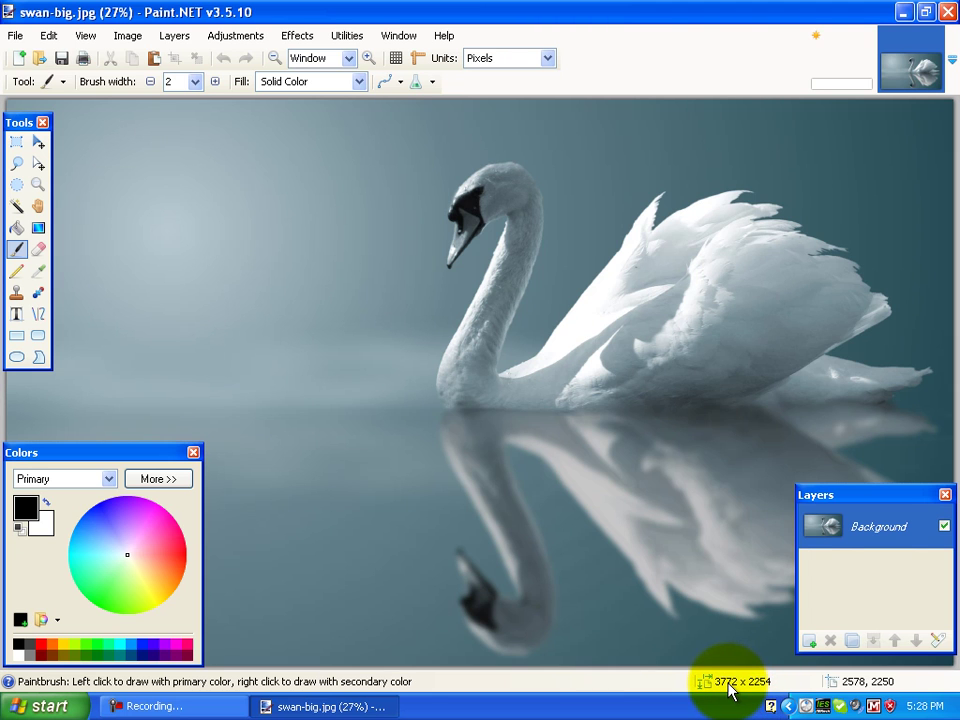
# - Crop swan-big.jpg to a rectangle around the swan and its reflection, giving 2216 × 2109
pyautogui.click(873, 490)
pyautogui.moveTo(835, 472); pyautogui.dragTo(139, 135)
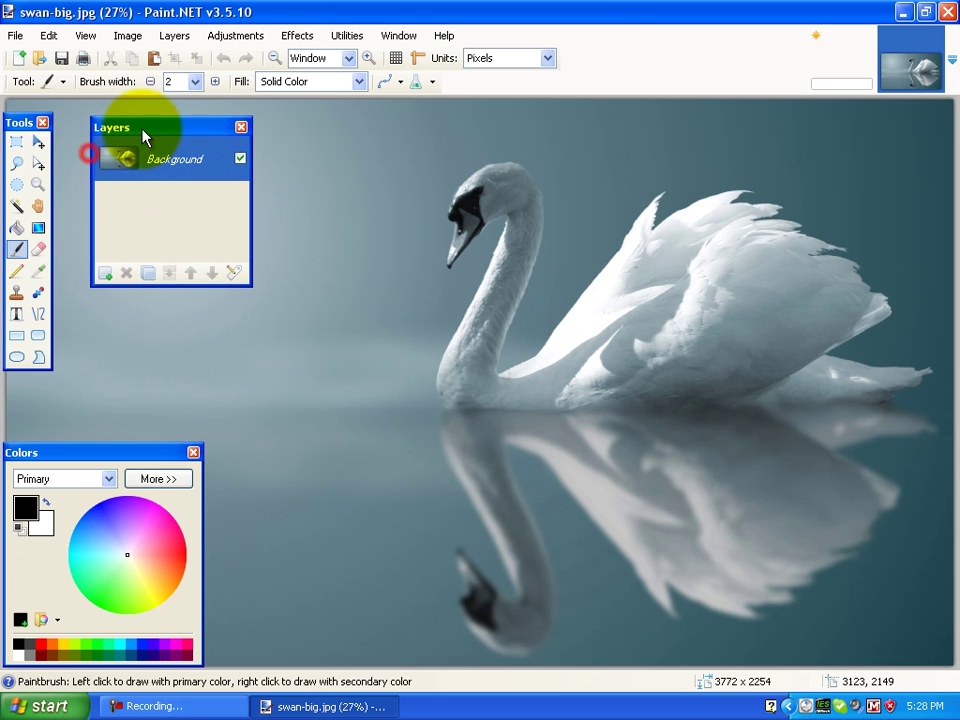
pyautogui.click(17, 143)
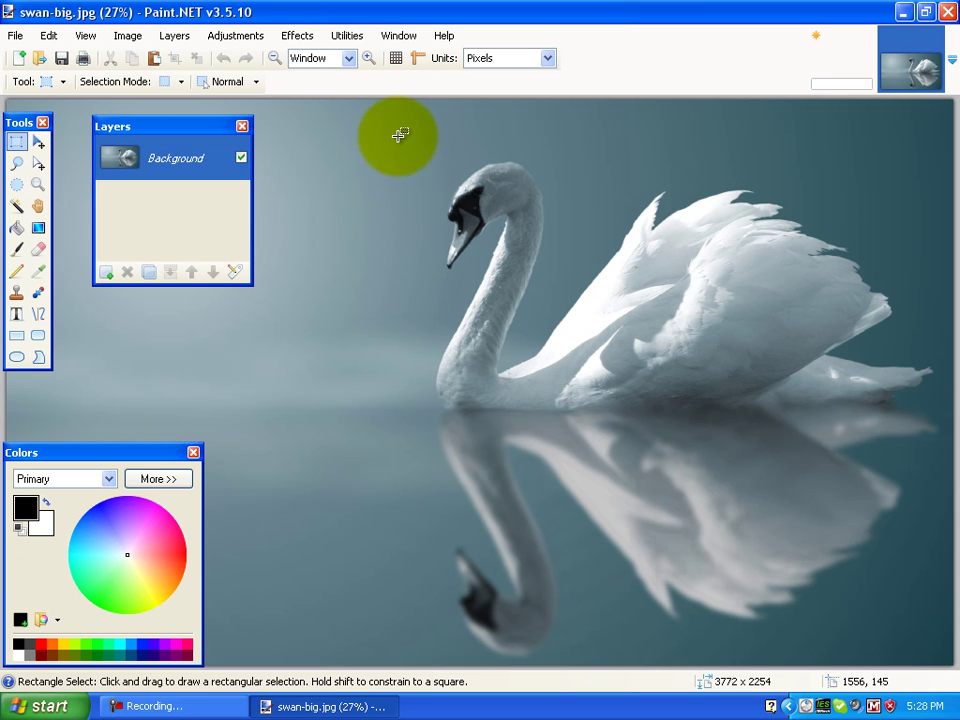
pyautogui.moveTo(399, 135); pyautogui.dragTo(956, 667)
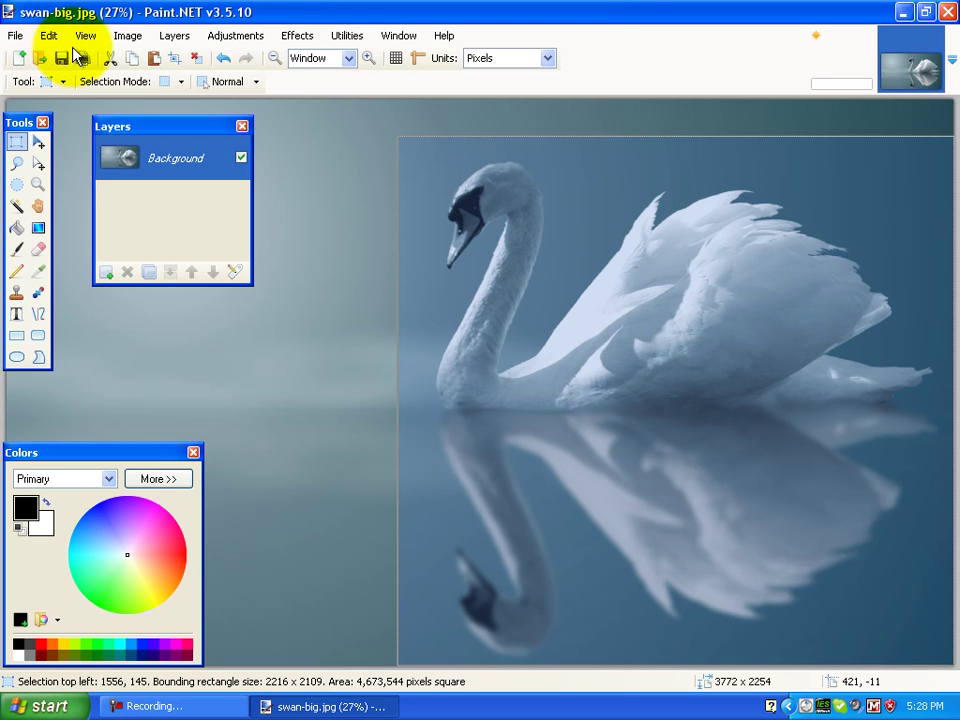
pyautogui.click(122, 38)
pyautogui.click(158, 57)
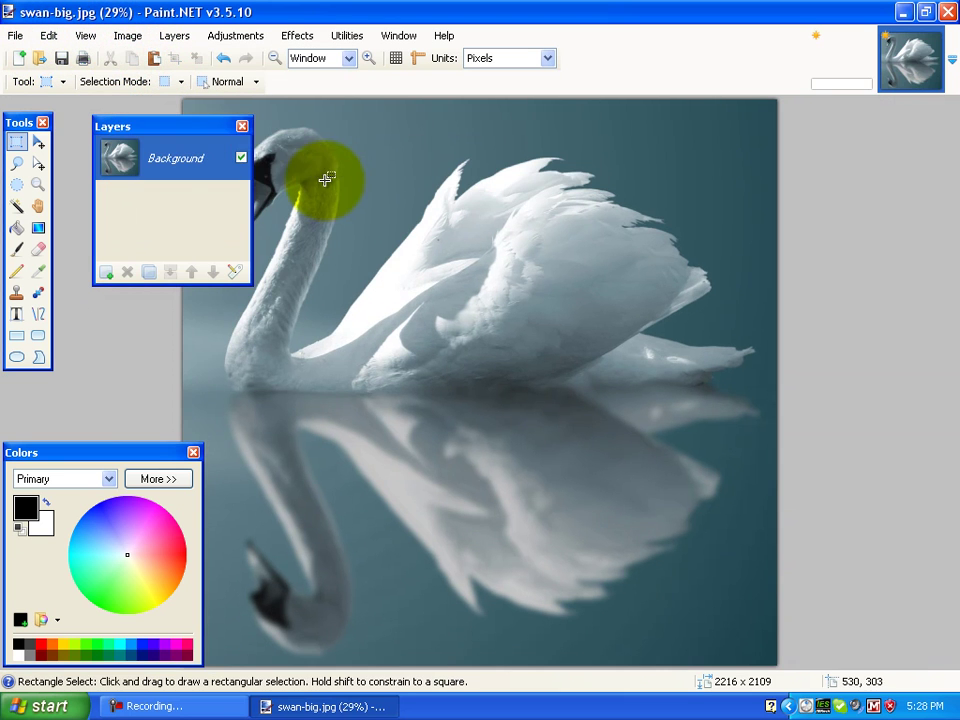
pyautogui.moveTo(170, 127); pyautogui.dragTo(840, 134)
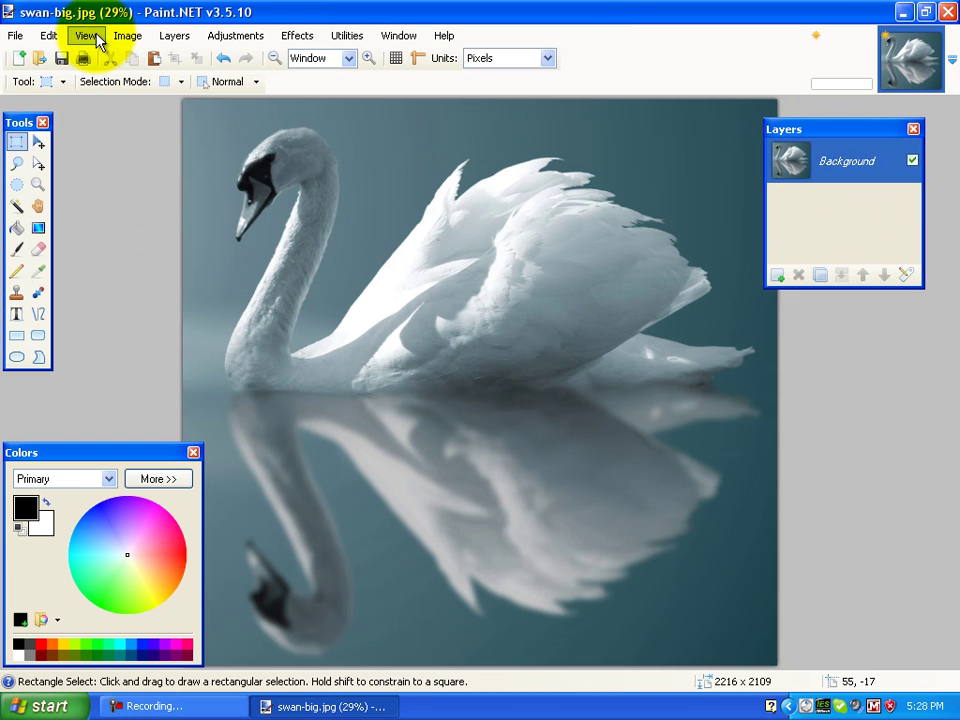
# - Resize the swan photo to 175 pixels high (184 × 175), keeping aspect ratio
pyautogui.click(128, 35)
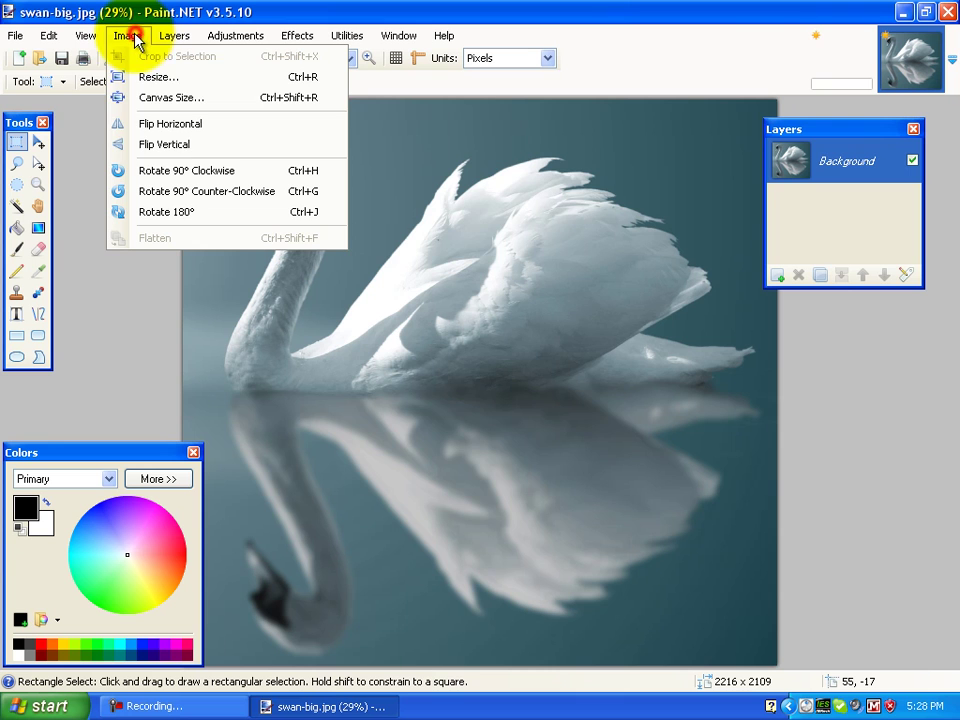
pyautogui.click(158, 80)
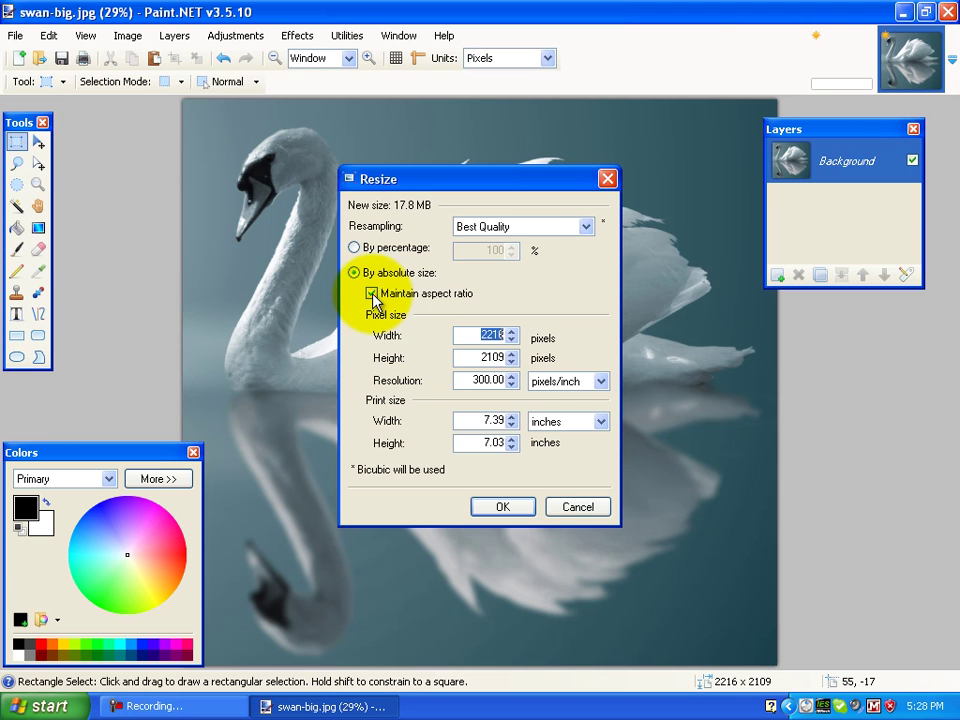
pyautogui.click(471, 357)
pyautogui.write('175')
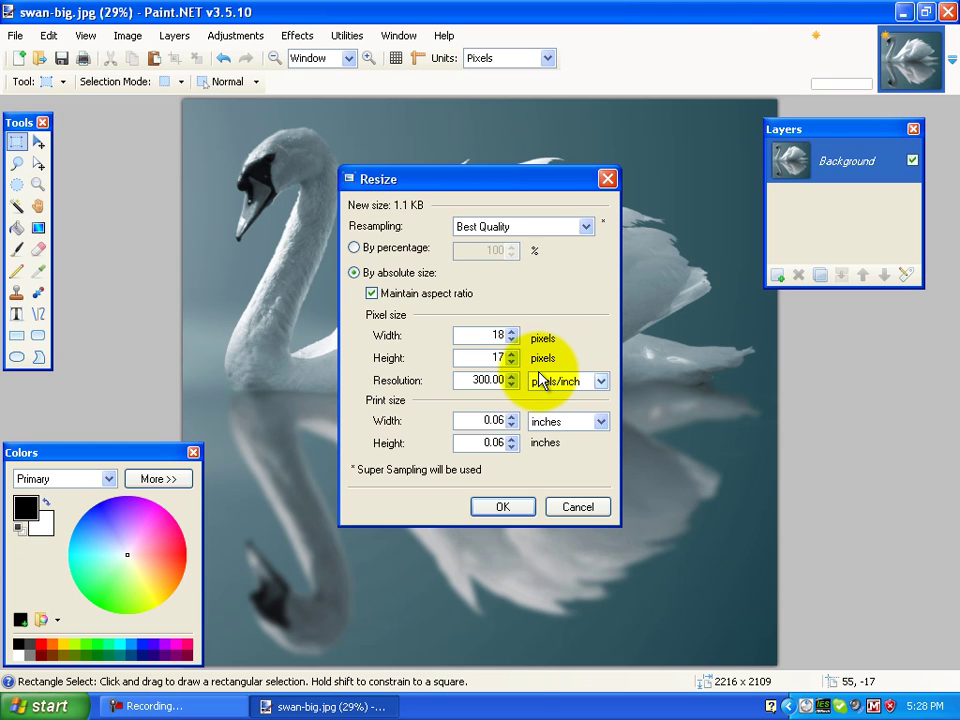
pyautogui.click(502, 507)
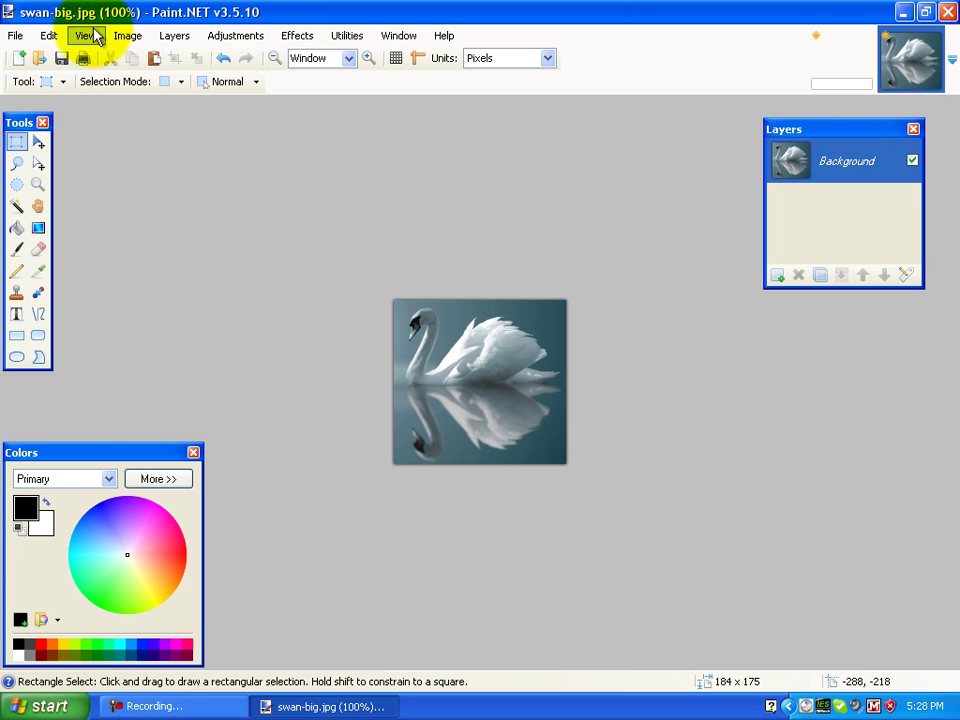
# - Select all of the resized swan photo and copy it
pyautogui.click(48, 36)
pyautogui.click(130, 280)
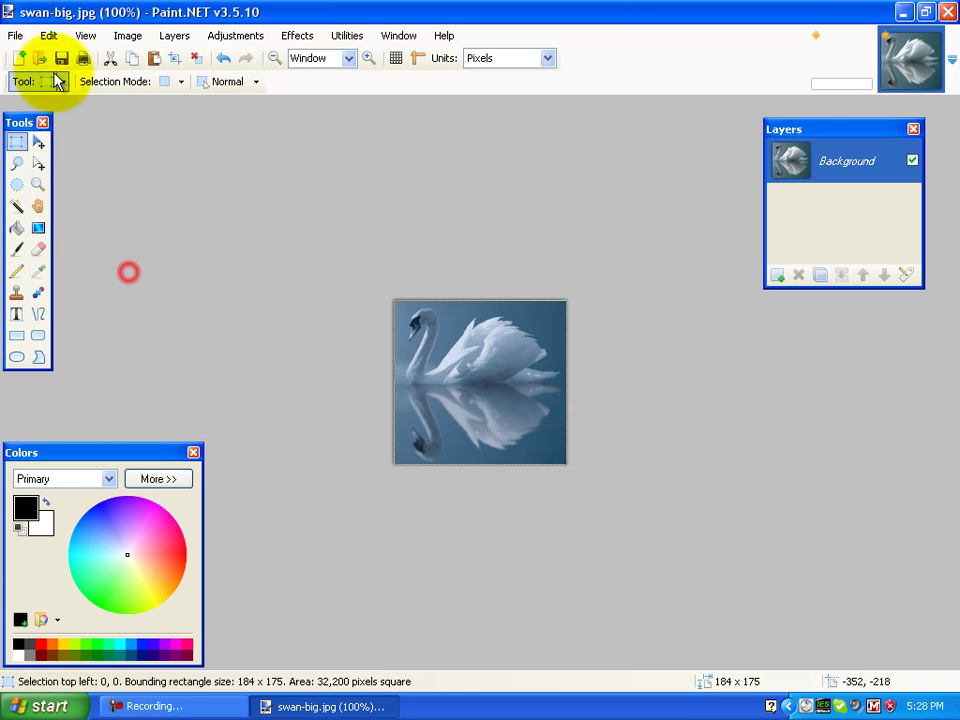
pyautogui.click(48, 36)
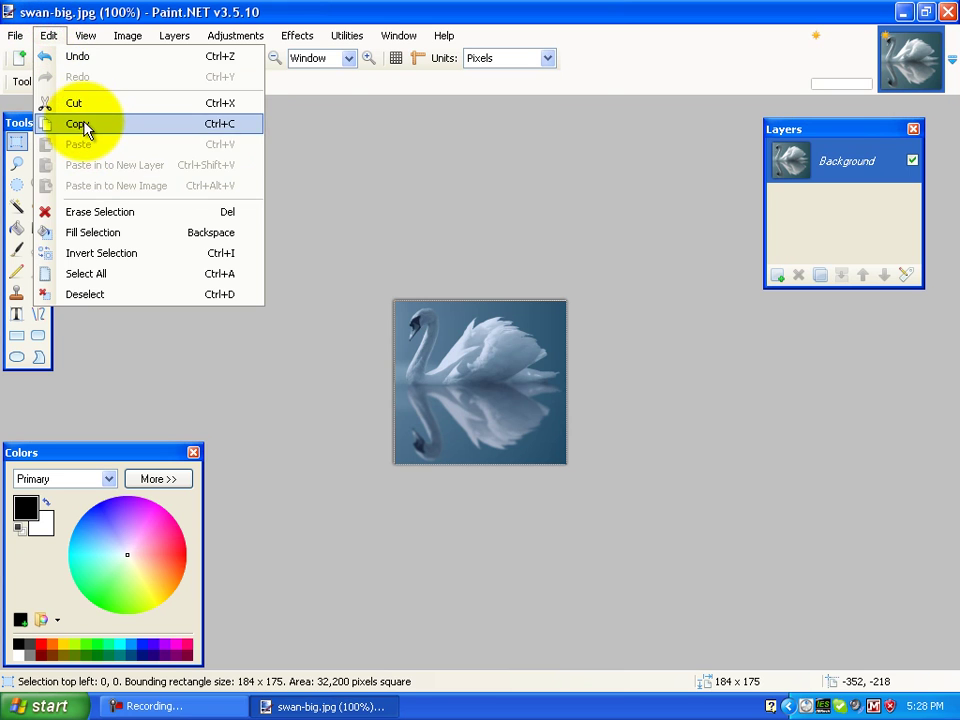
pyautogui.click(86, 126)
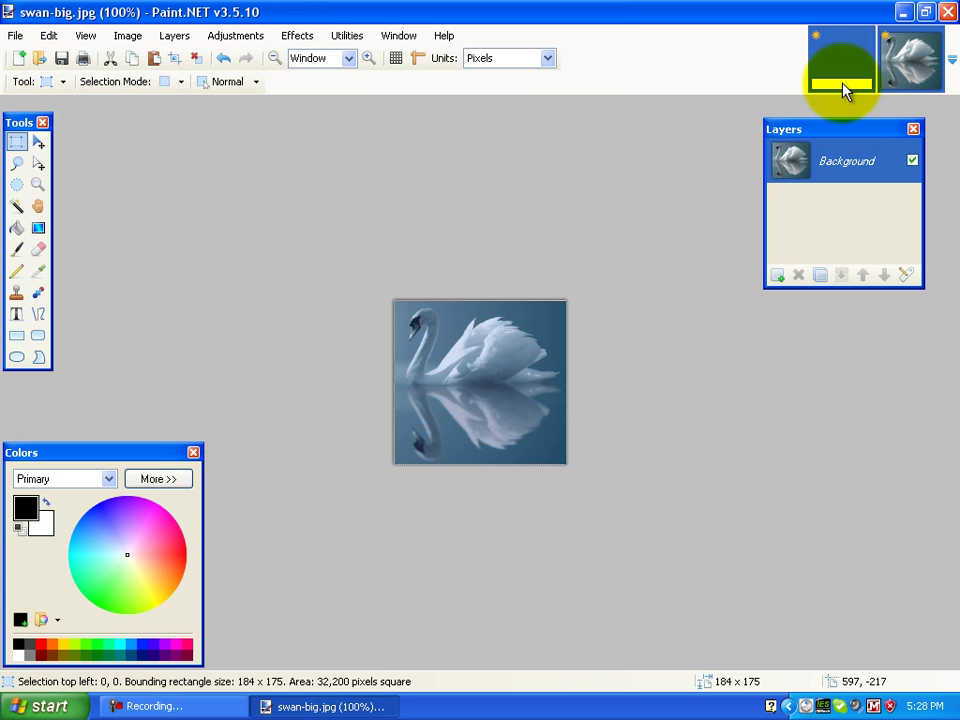
# - Paste the swan into a new layer on the header image and make Layer 2 active
pyautogui.click(840, 90)
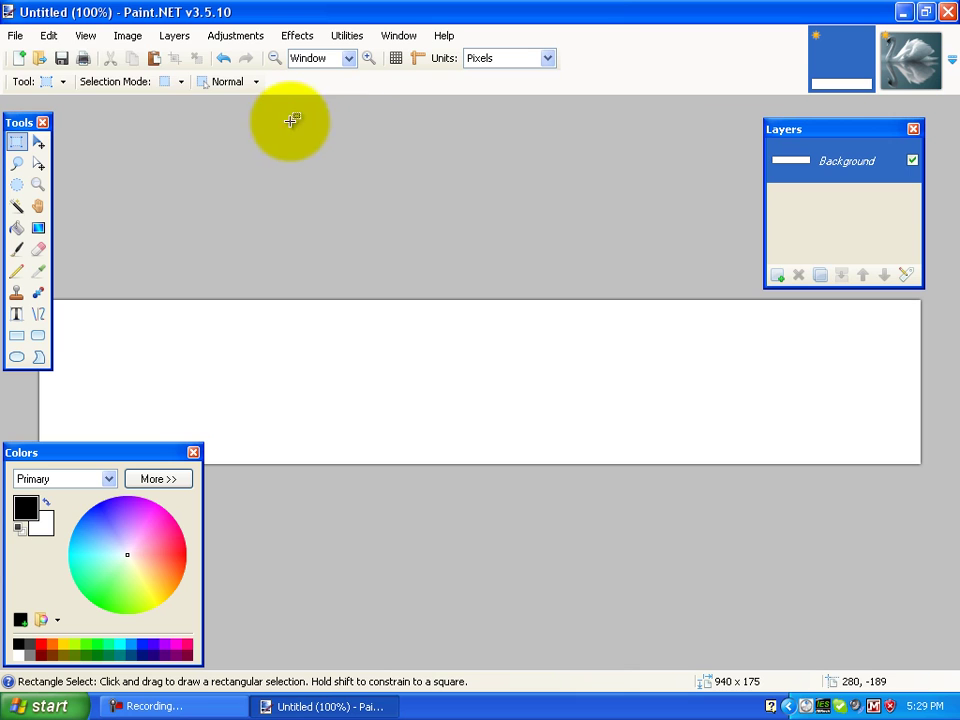
pyautogui.click(50, 36)
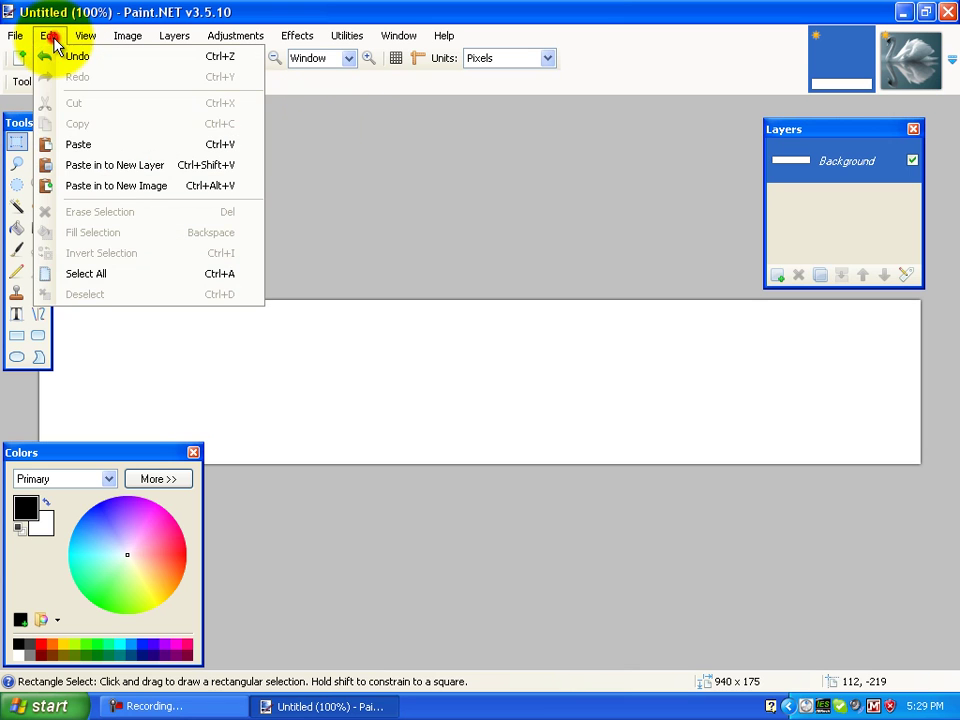
pyautogui.click(117, 166)
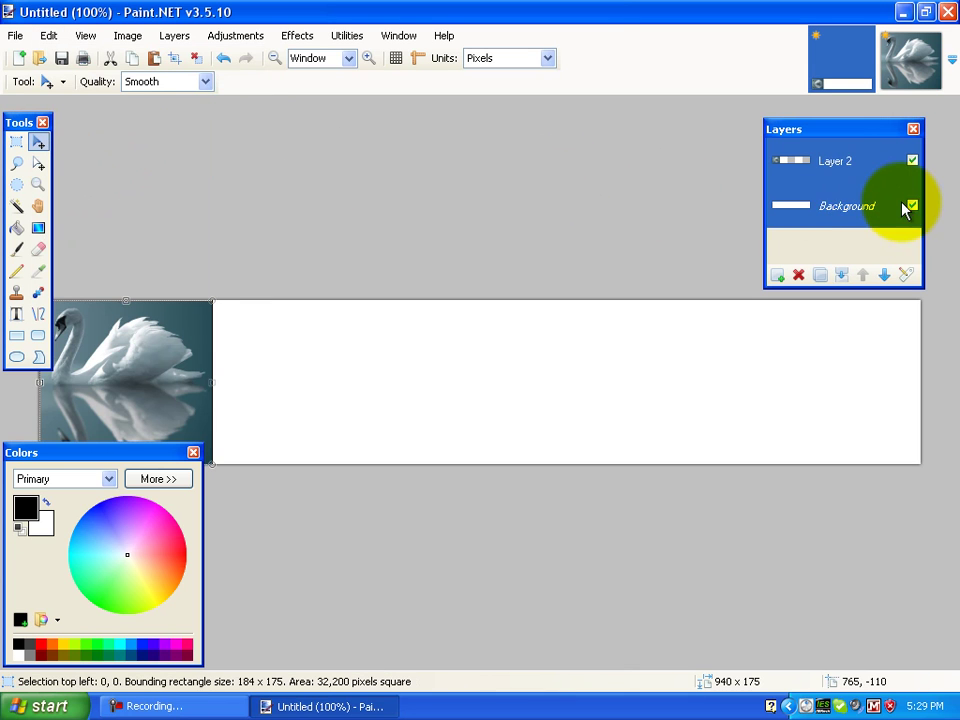
pyautogui.click(833, 168)
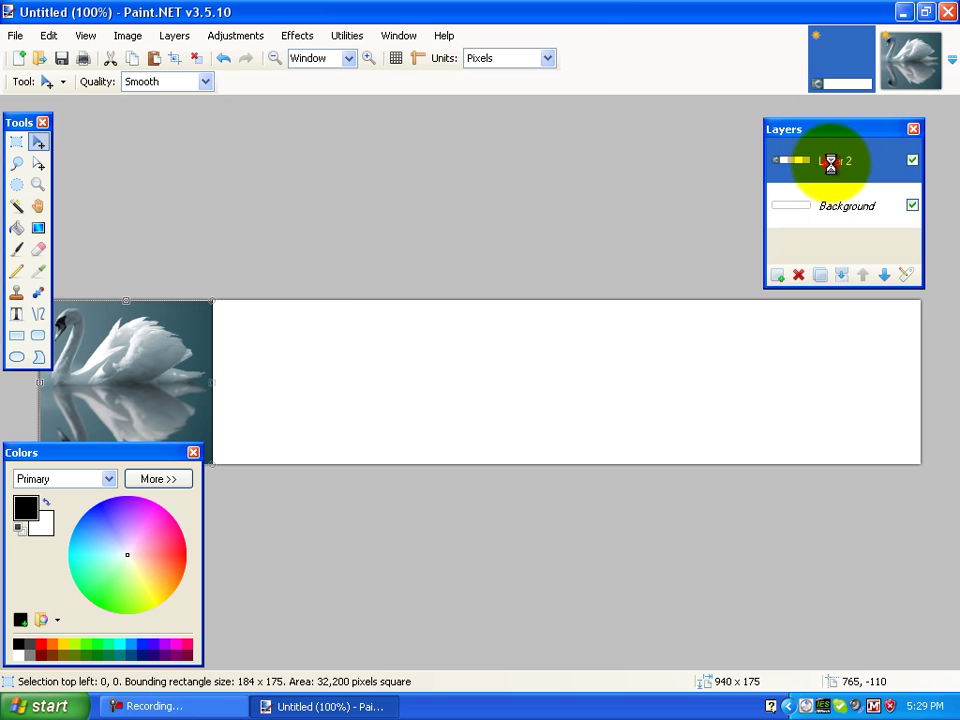
# - Rename Layer 2 to 'swan' in Layer Properties
pyautogui.doubleClick(833, 165)
pyautogui.moveTo(467, 302); pyautogui.dragTo(365, 303)
pyautogui.write('swwan')
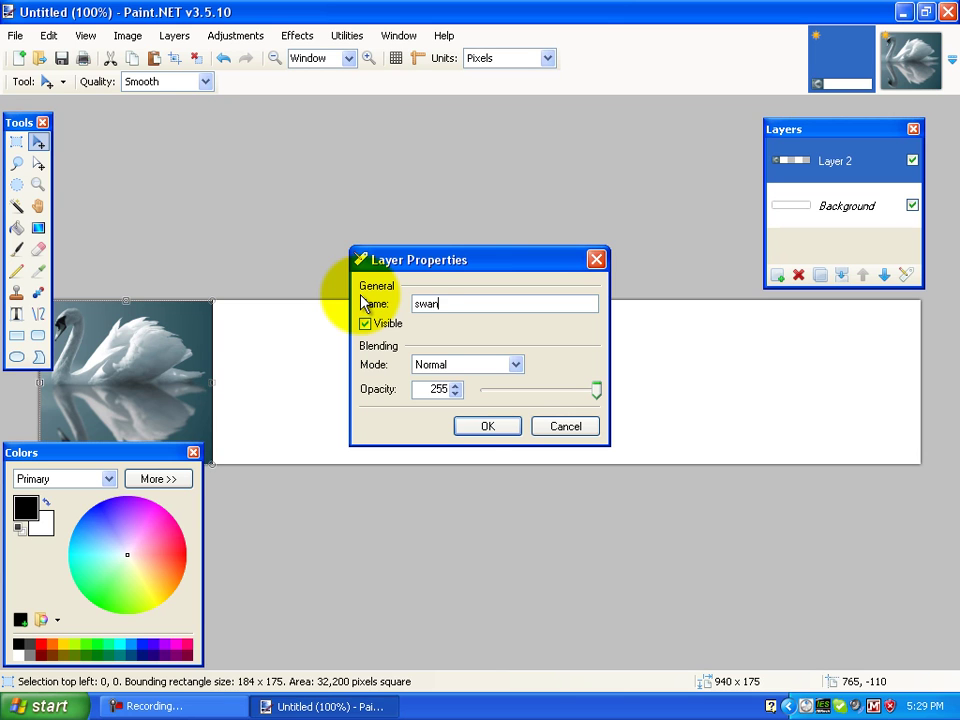
pyautogui.click(485, 427)
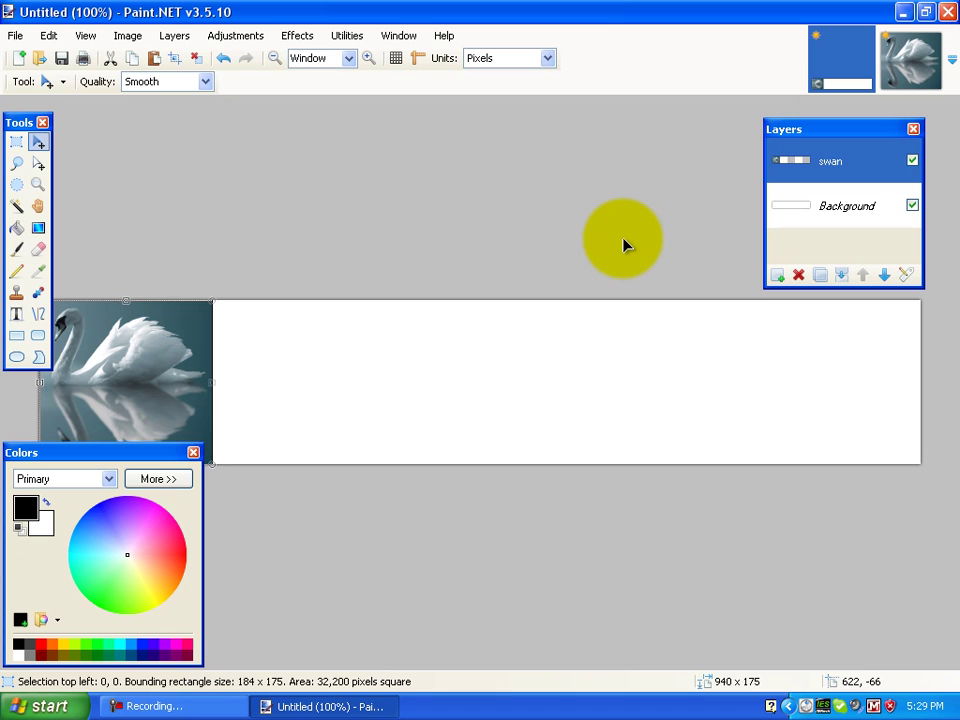
# - Toggle Background visibility off and back on, then hide the swan layer and select Background
pyautogui.click(911, 206)
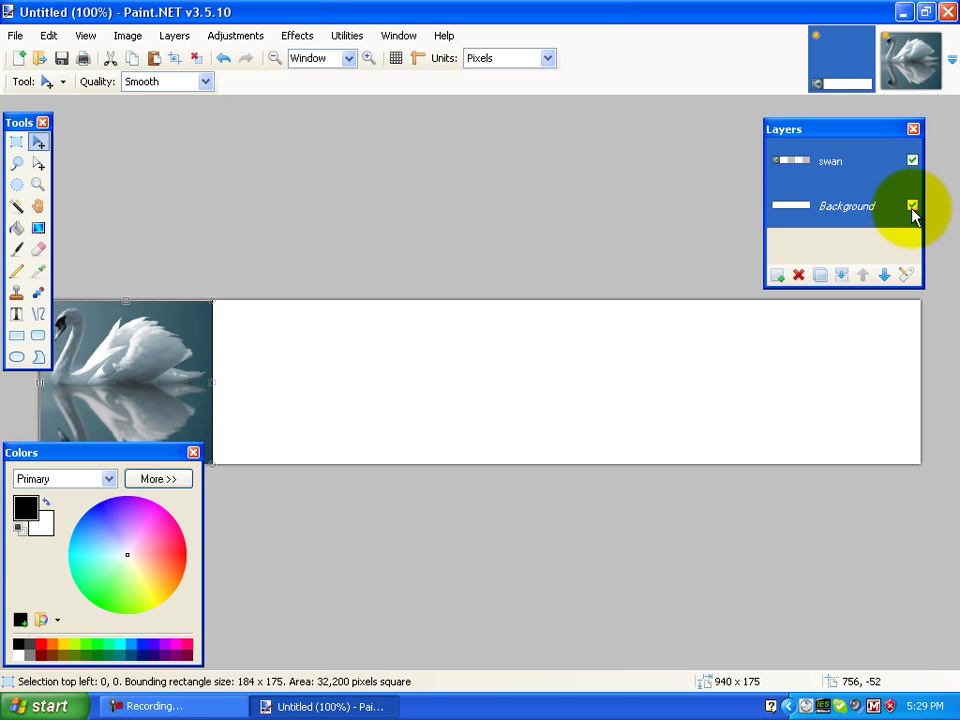
pyautogui.click(911, 206)
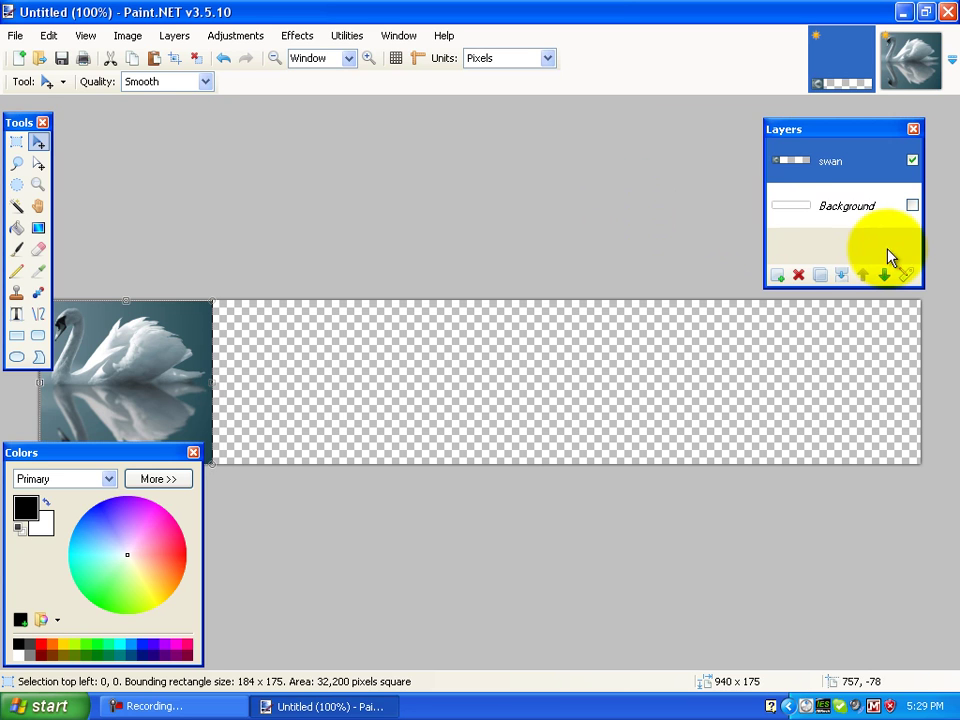
pyautogui.click(910, 207)
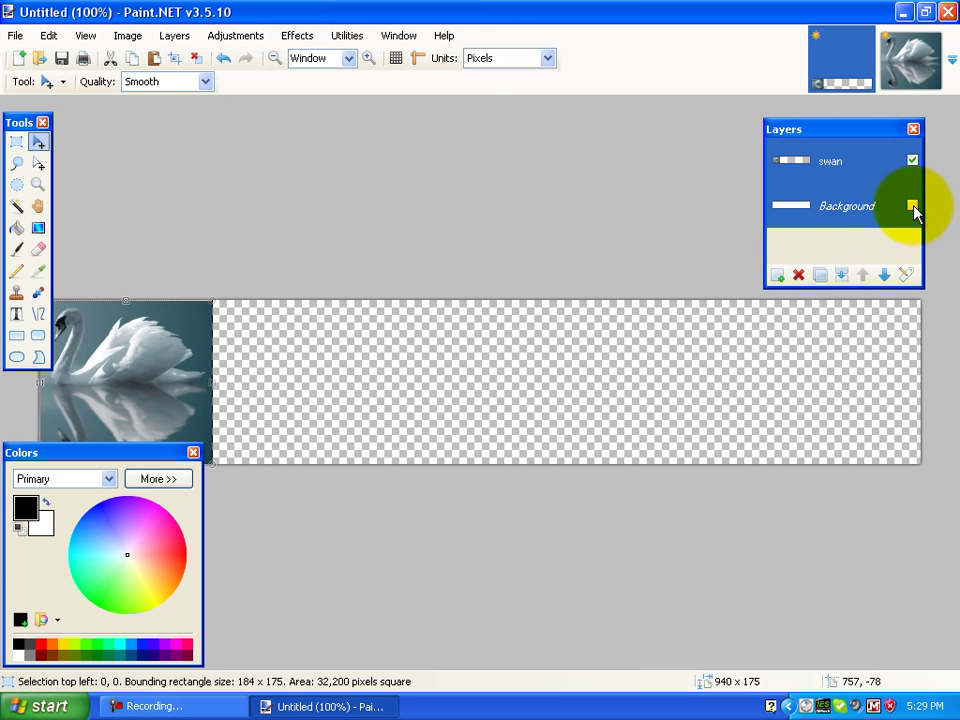
pyautogui.click(868, 160)
pyautogui.click(908, 206)
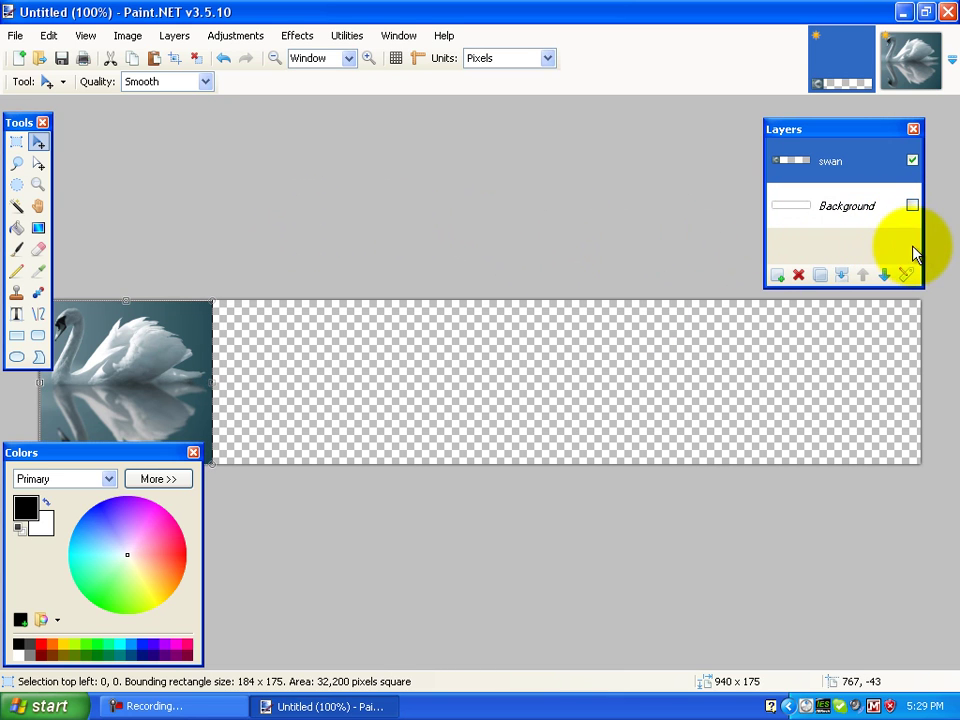
pyautogui.click(912, 206)
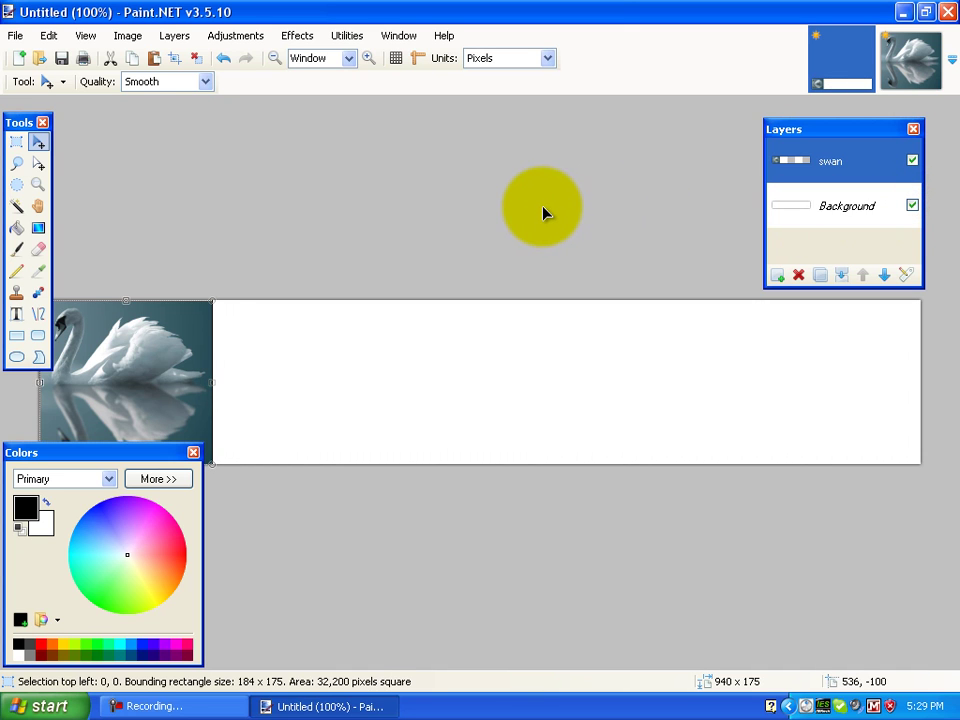
pyautogui.click(912, 161)
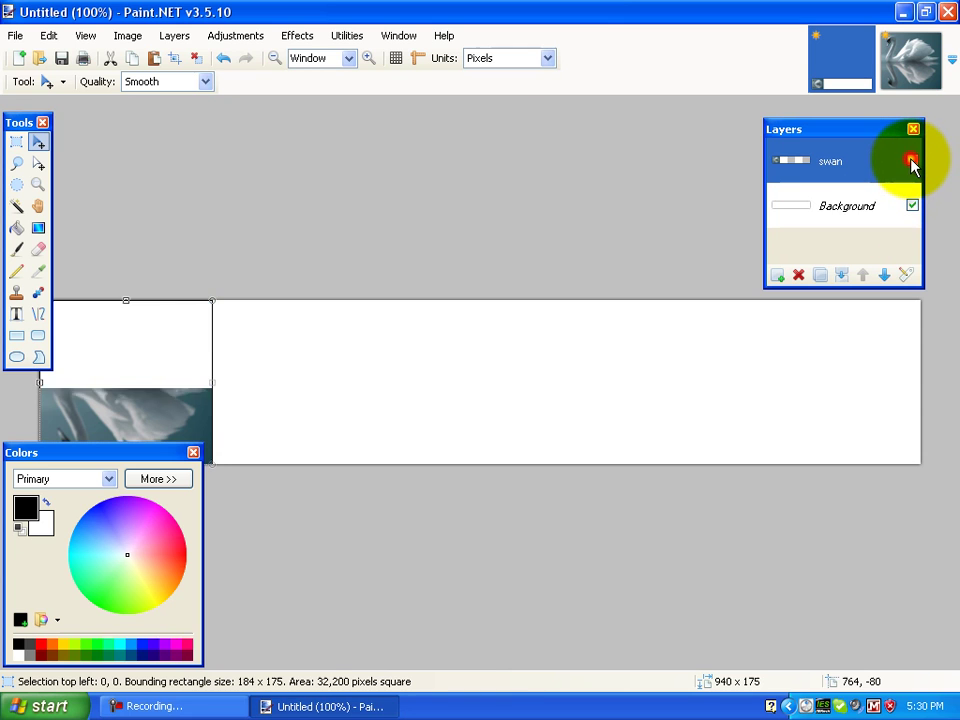
pyautogui.click(880, 212)
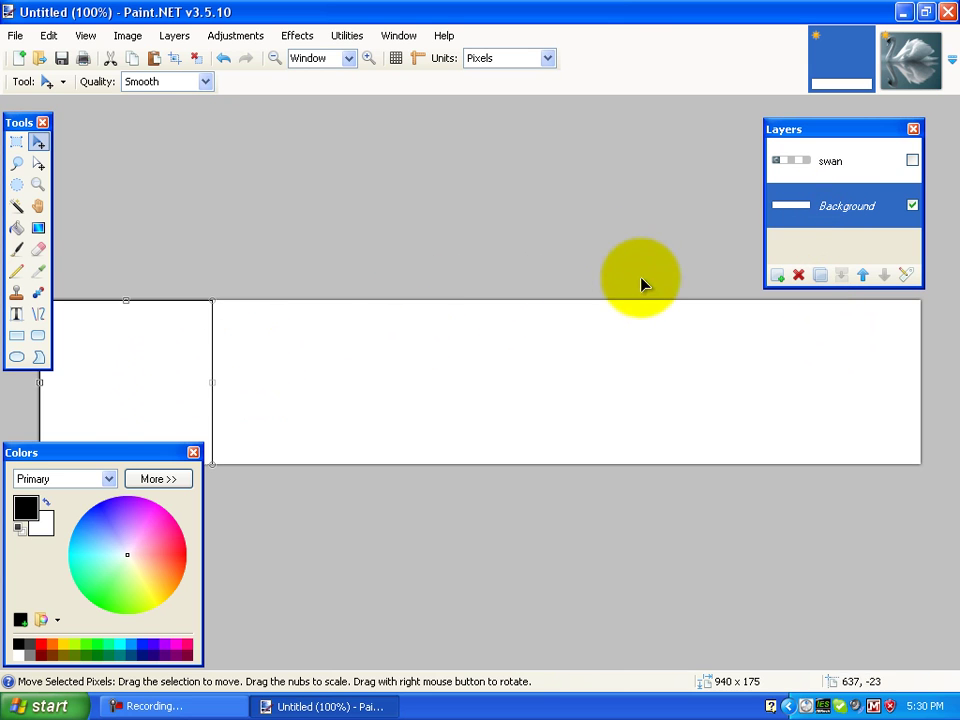
# - Select the whole Background canvas, delete its white fill, and make the swan layer visible
pyautogui.click(16, 142)
pyautogui.moveTo(930, 514); pyautogui.dragTo(3, 285)
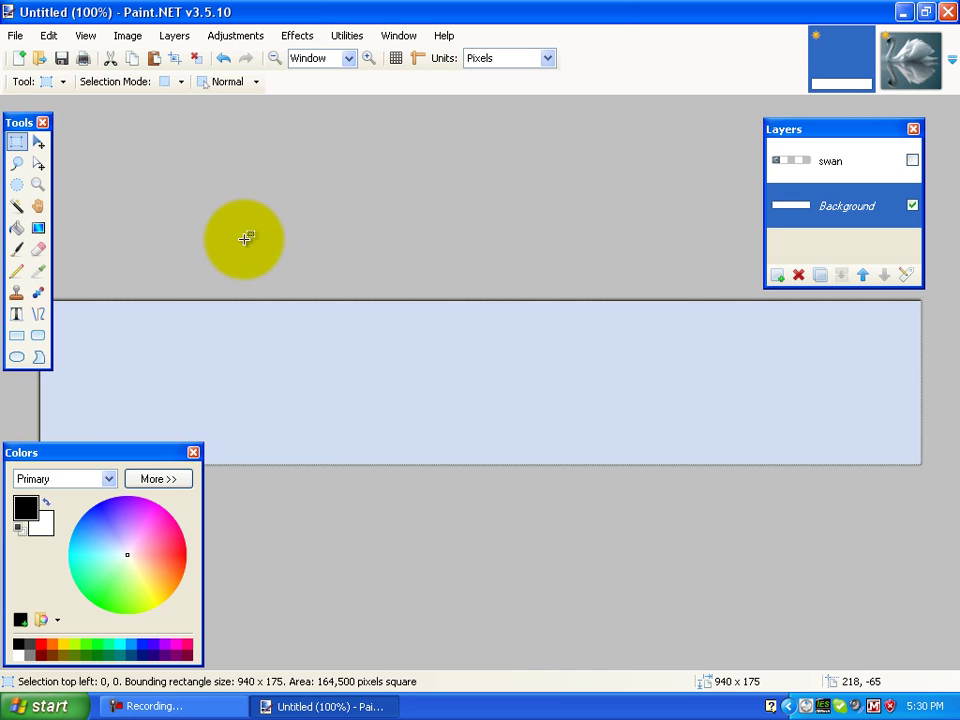
pyautogui.press('Delete')
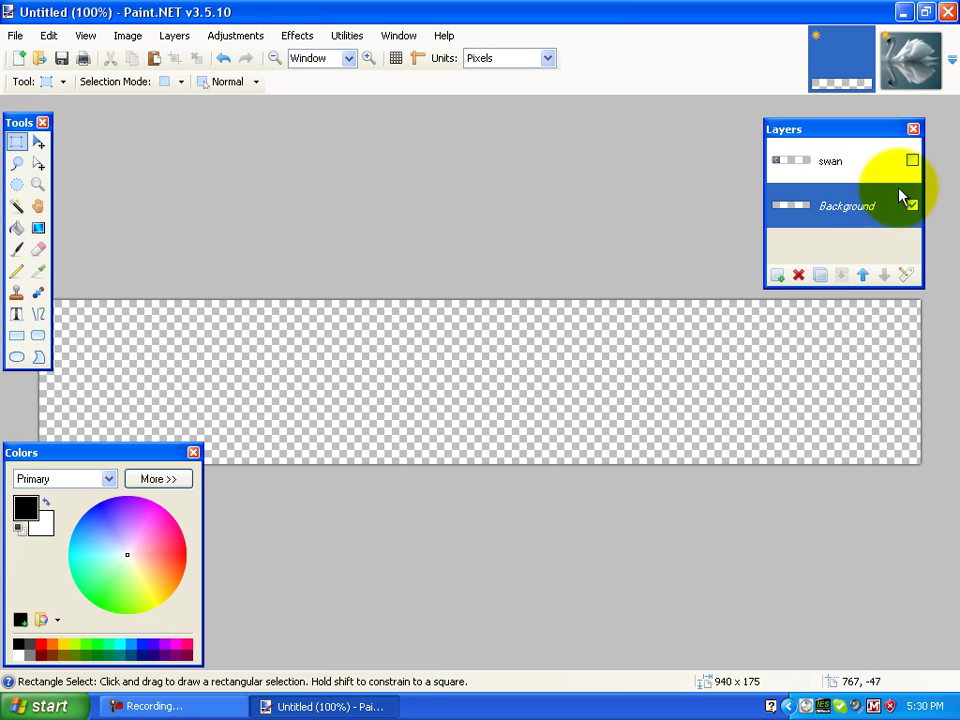
pyautogui.click(912, 161)
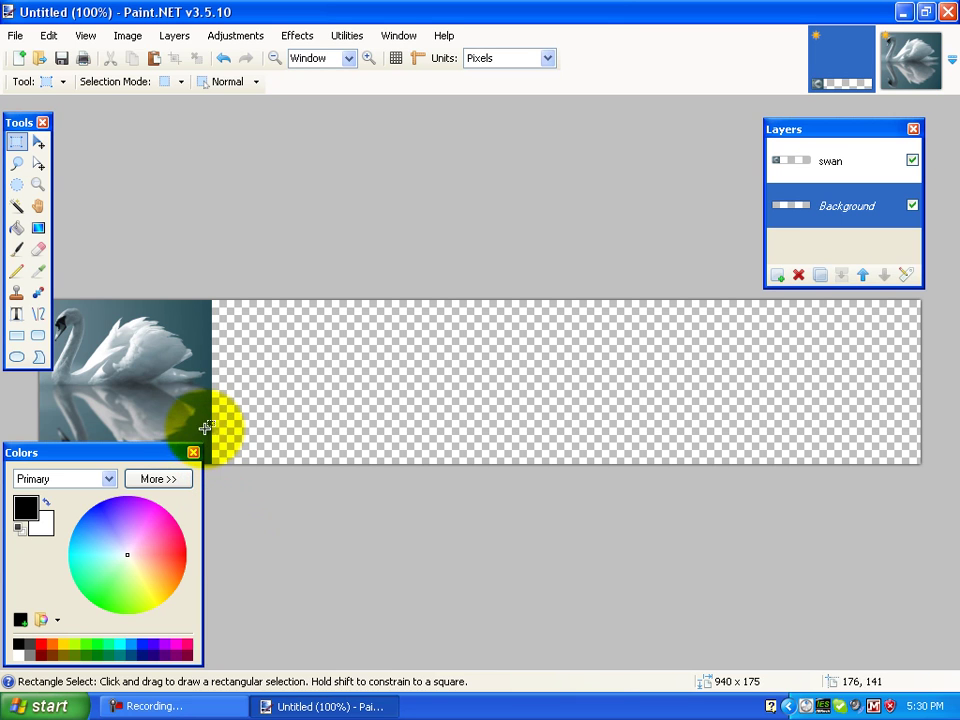
# - Sample a dark teal from the swan photo's right edge as the primary colour with the Color Picker
pyautogui.click(39, 274)
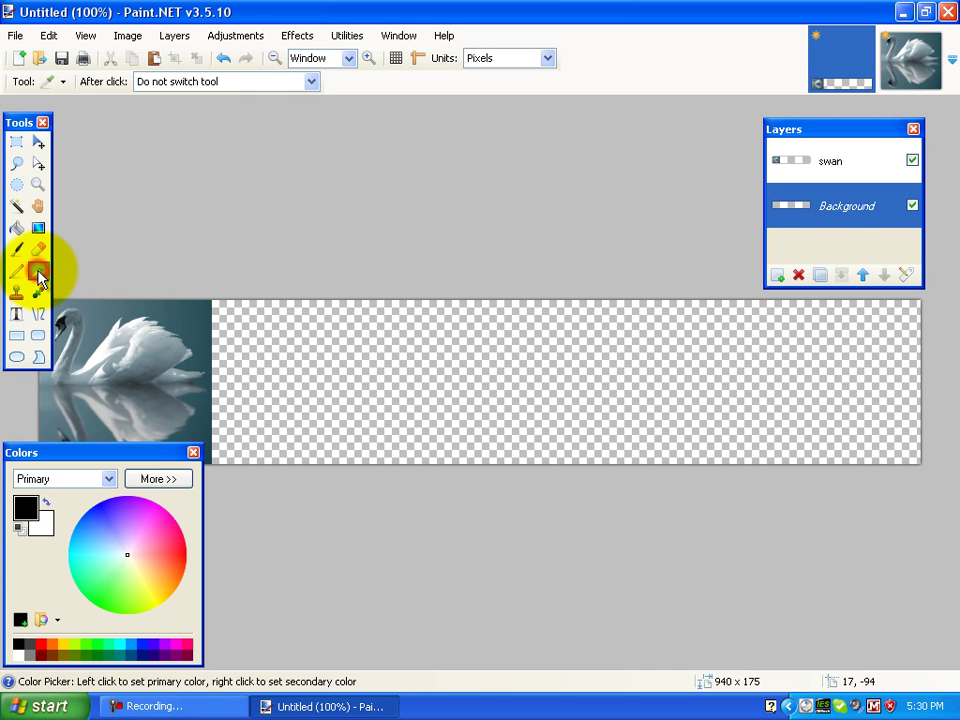
pyautogui.click(209, 310)
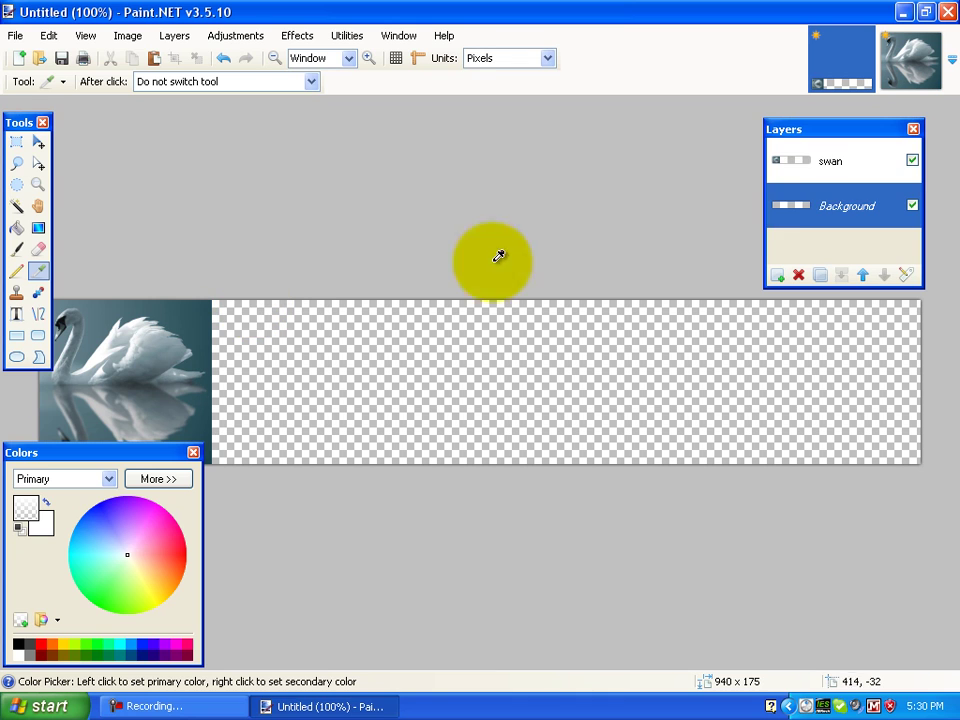
pyautogui.click(846, 162)
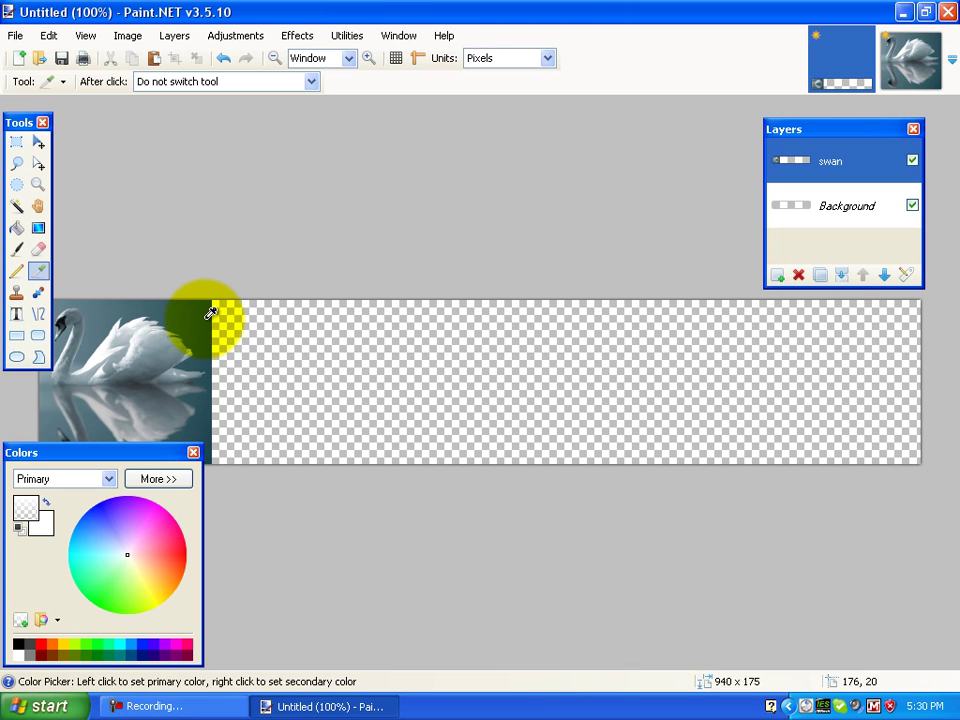
pyautogui.click(210, 313)
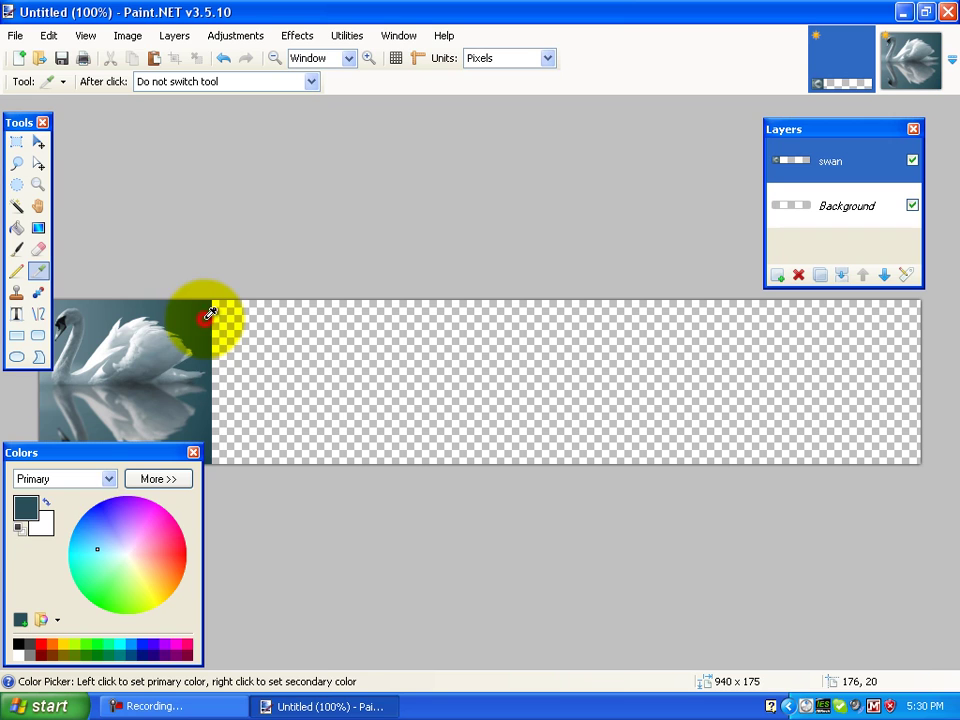
pyautogui.click(31, 519)
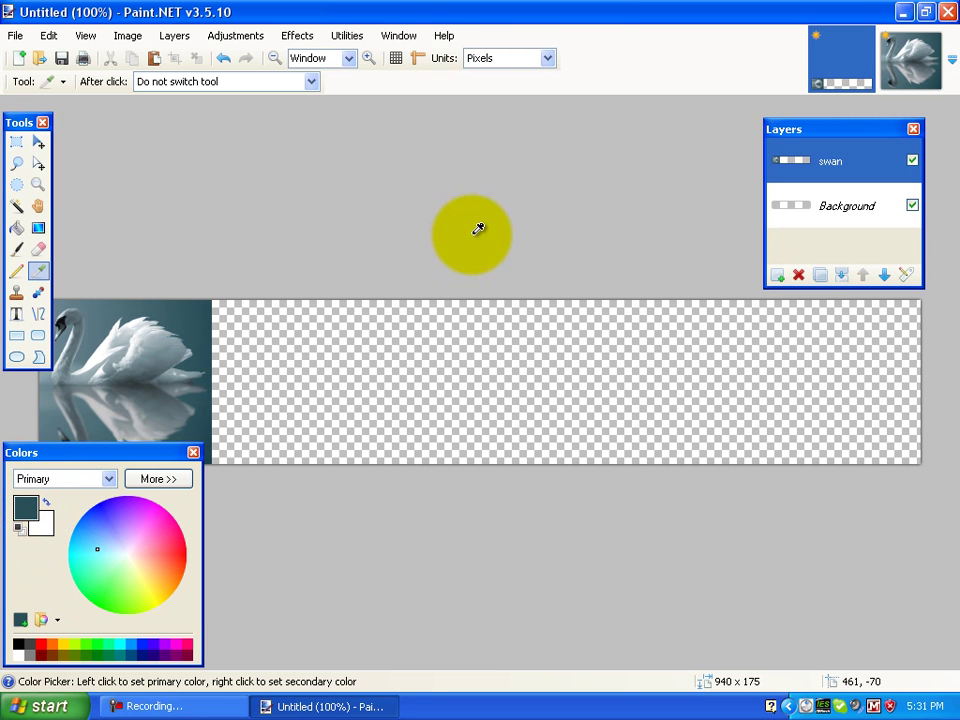
# - Fill the Background layer with the sampled dark teal using the Paint Bucket
pyautogui.click(848, 208)
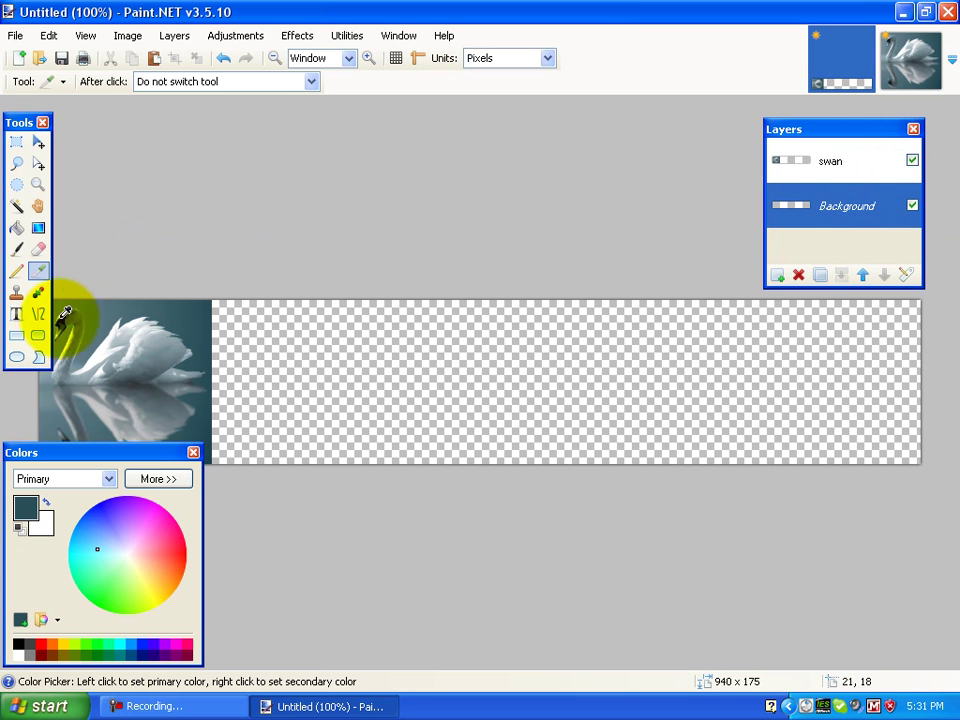
pyautogui.click(17, 230)
pyautogui.click(397, 394)
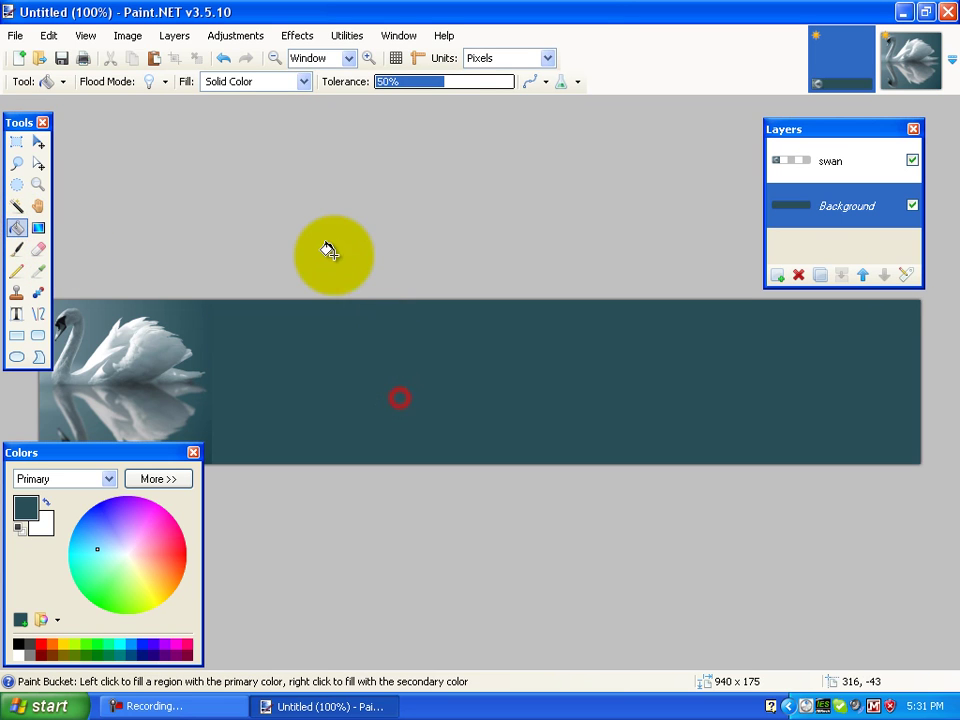
# - Add a new Layer 3, rename it 'text', and move it above the swan layer
pyautogui.click(779, 277)
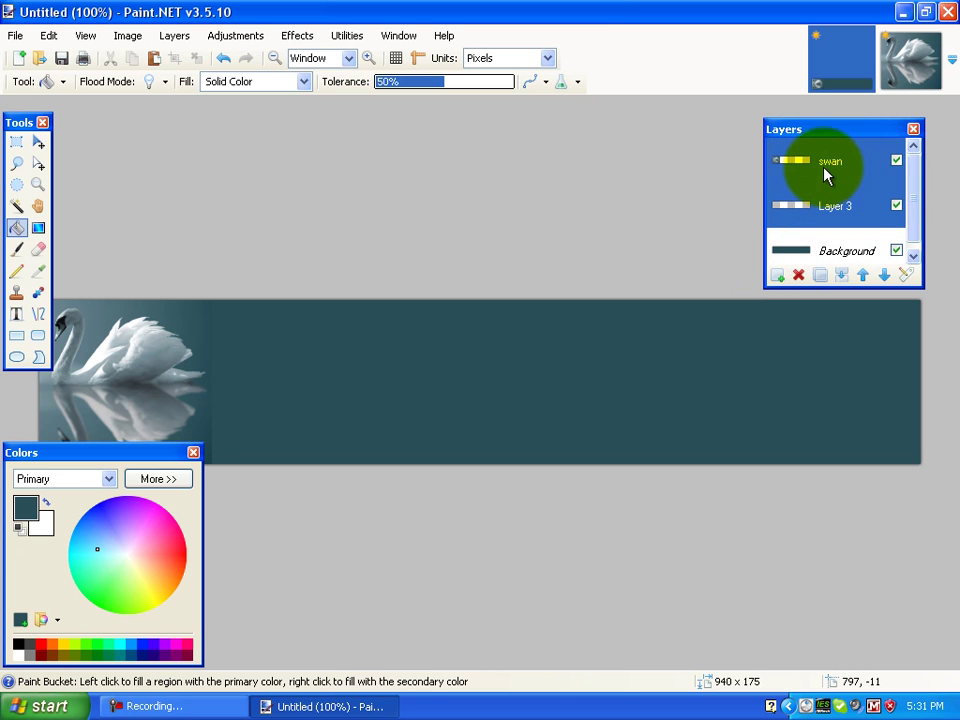
pyautogui.click(835, 208)
pyautogui.doubleClick(835, 208)
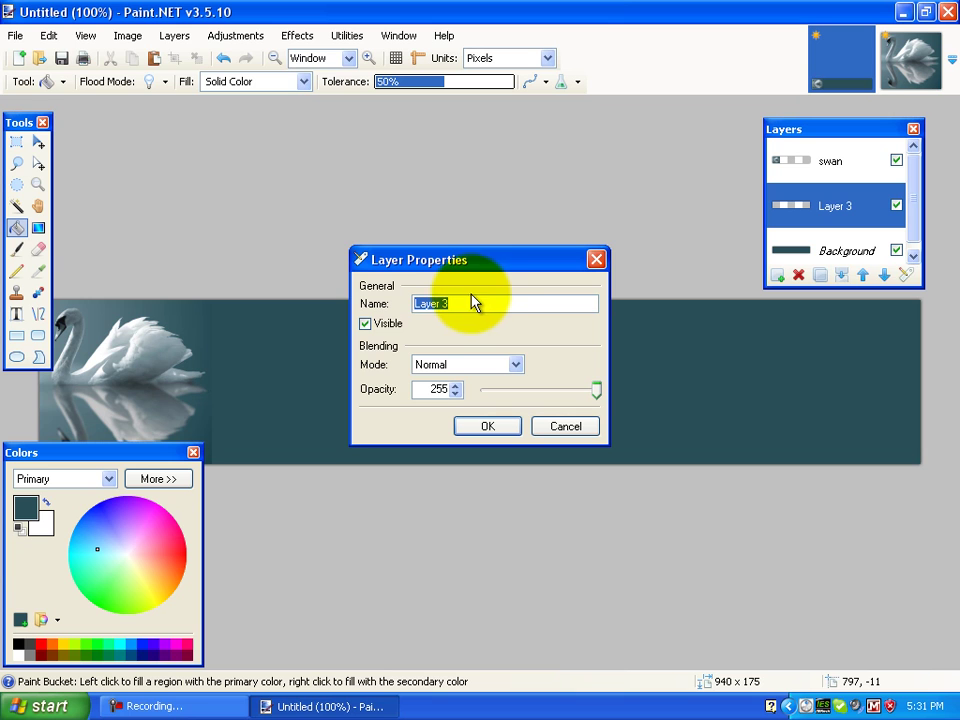
pyautogui.click(450, 304)
pyautogui.tripleClick(450, 304)
pyautogui.write('text')
pyautogui.click(483, 425)
pyautogui.click(860, 208)
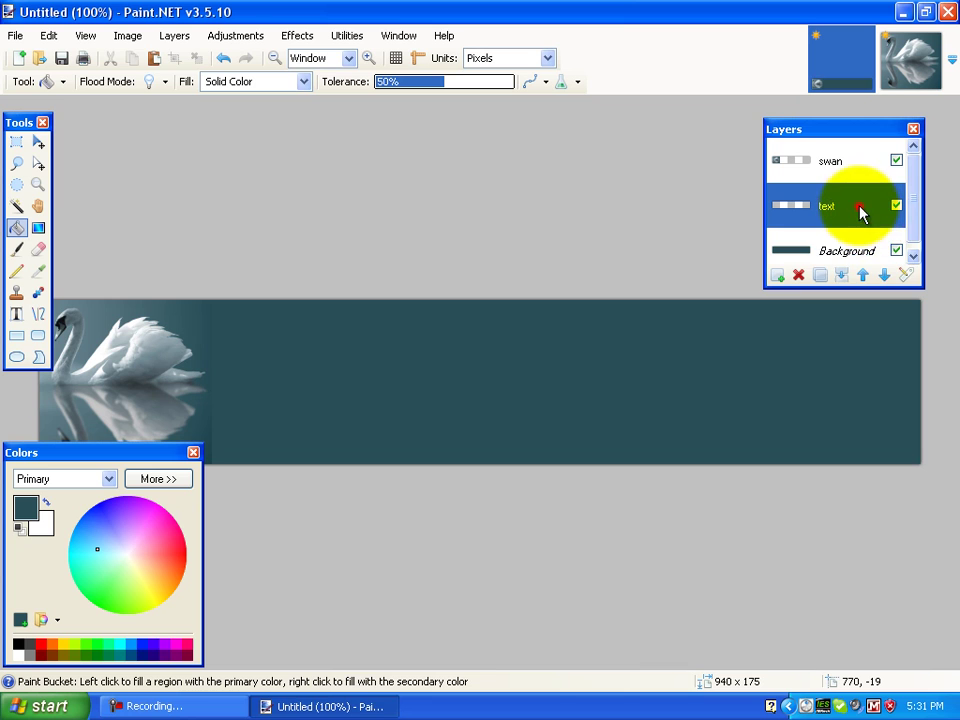
pyautogui.click(864, 278)
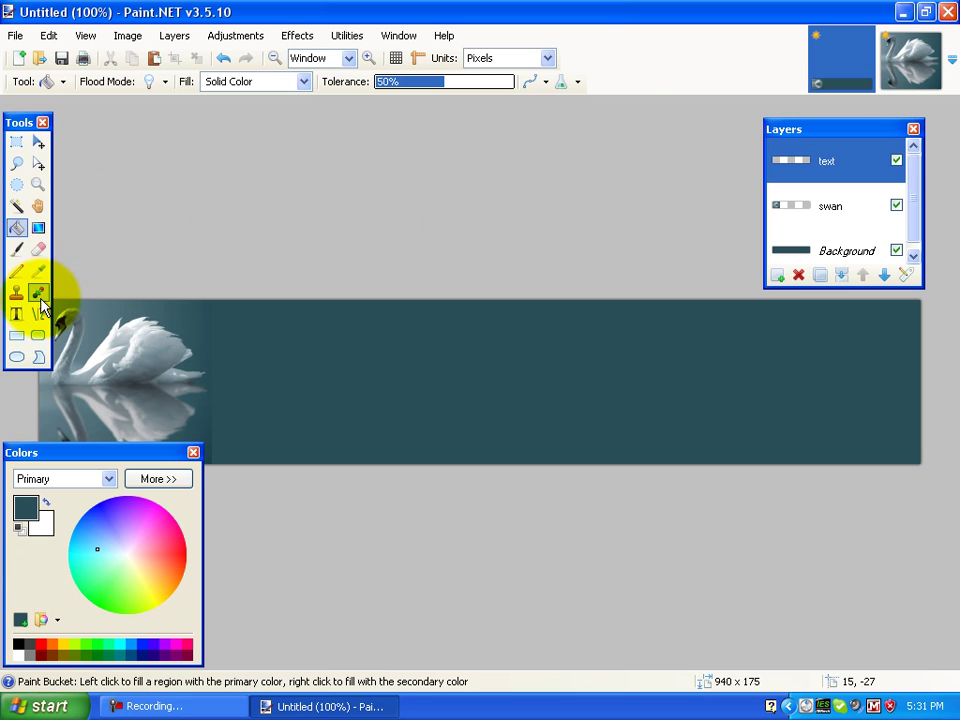
# - Type a white 'Swan Studios' title just right of the swan photo
pyautogui.click(17, 317)
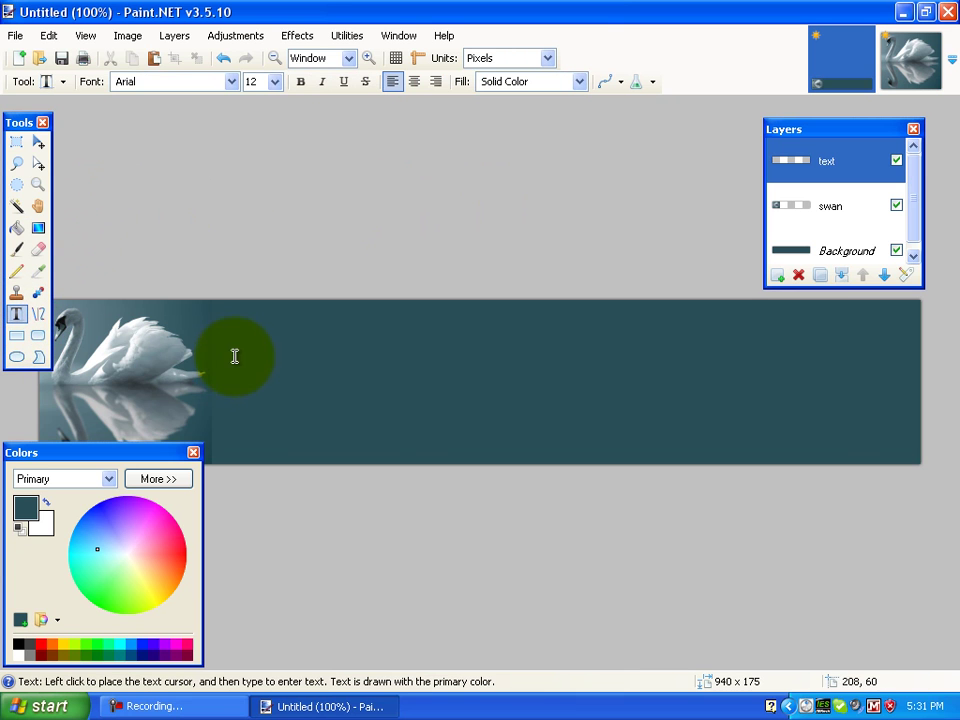
pyautogui.click(46, 505)
pyautogui.click(271, 357)
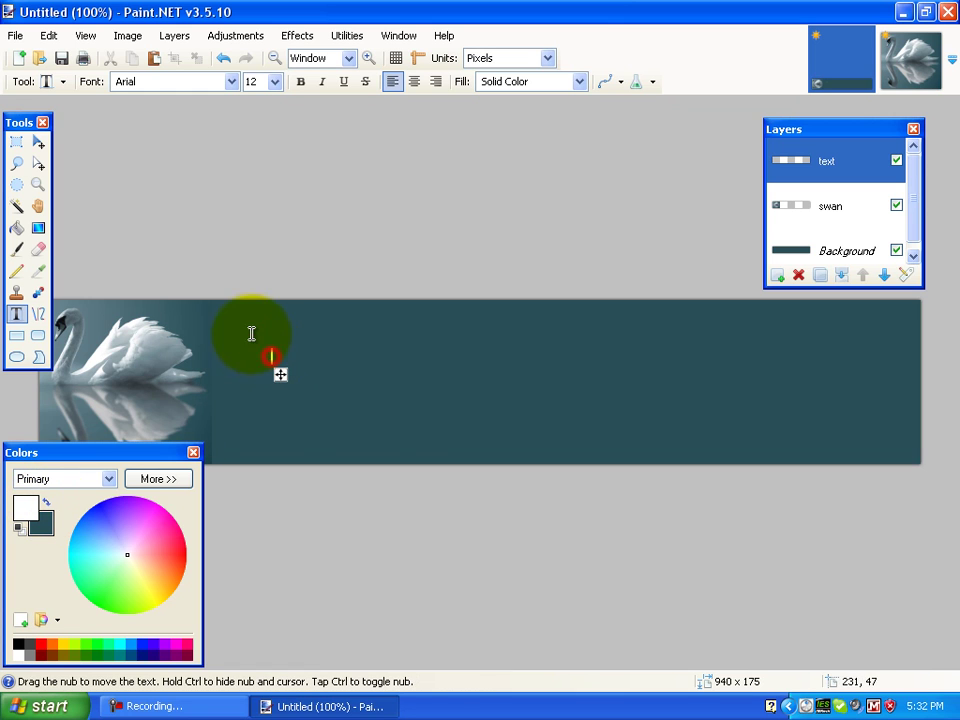
pyautogui.write('Swan Studios')
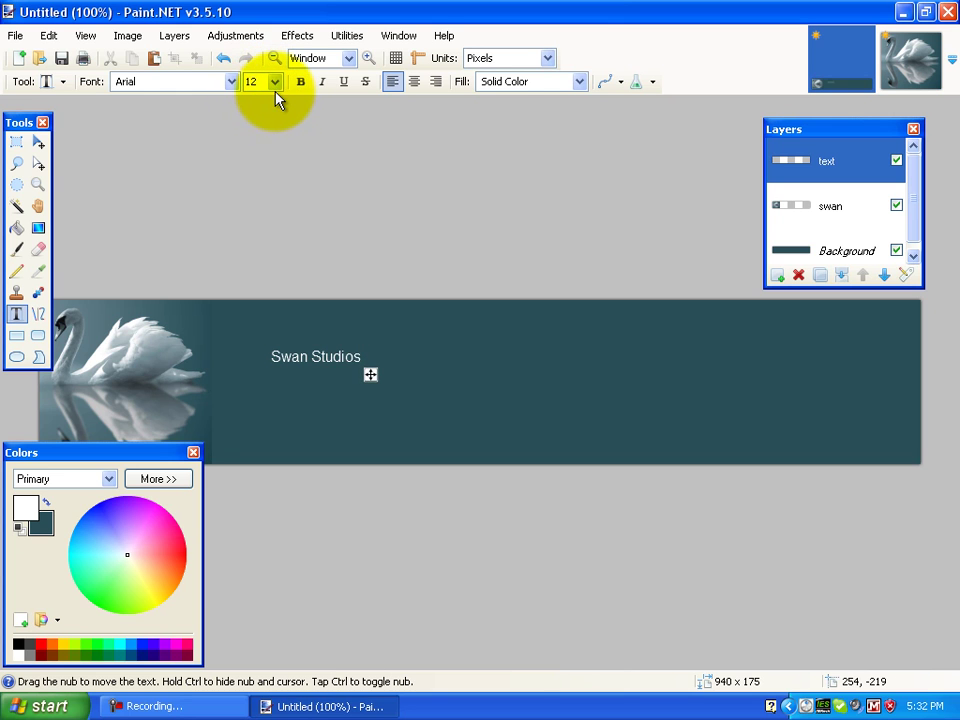
# - Set the title's font size to 30 and nudge it slightly upward
pyautogui.click(273, 84)
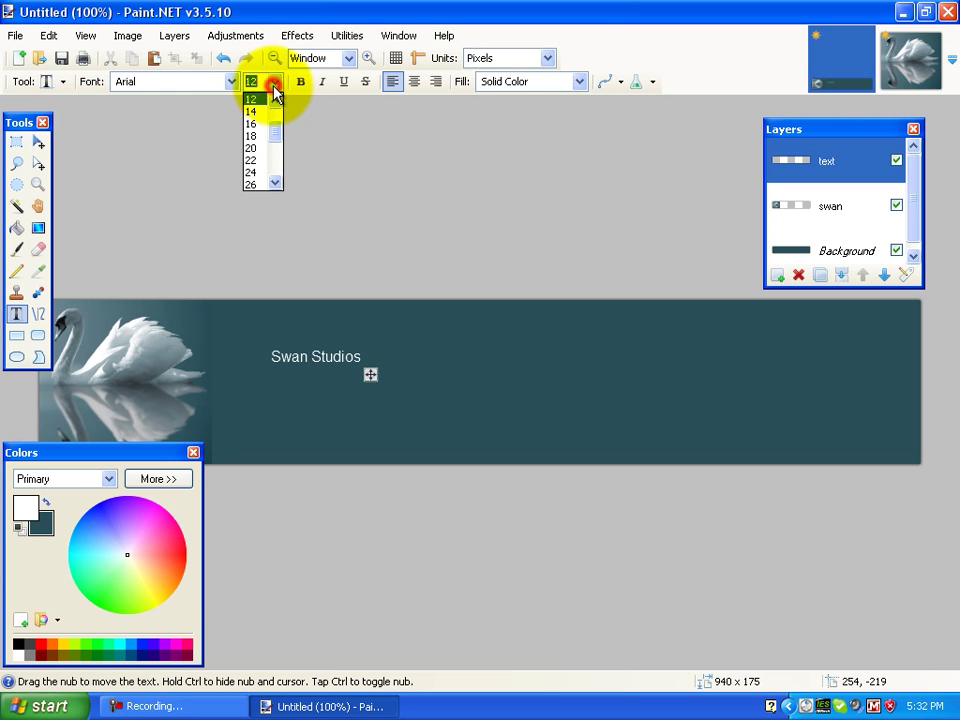
pyautogui.click(262, 185)
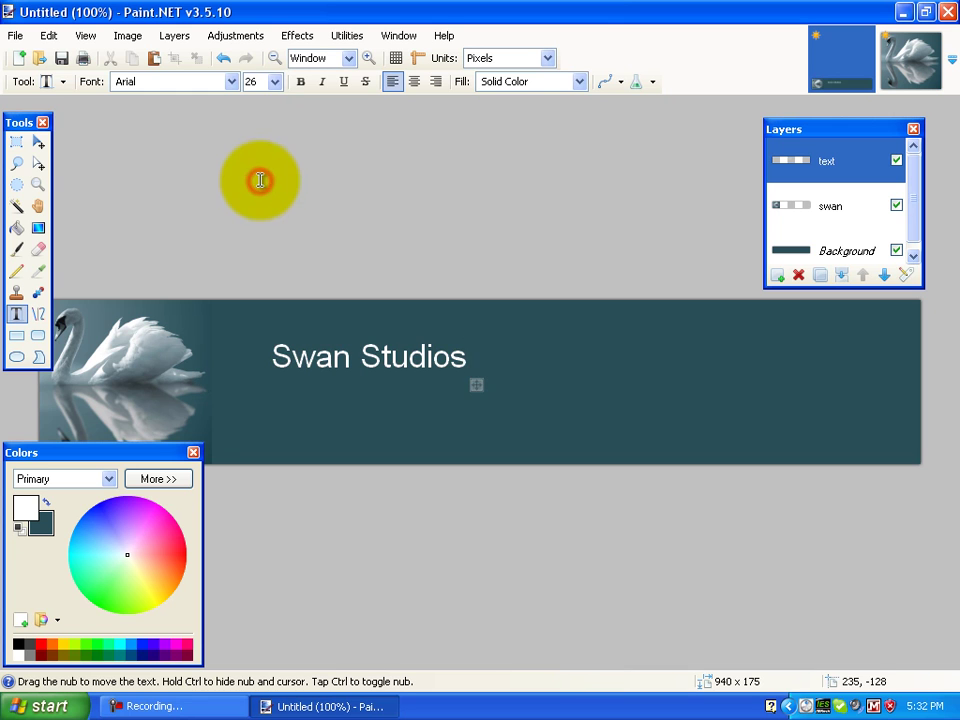
pyautogui.click(274, 82)
pyautogui.click(252, 82)
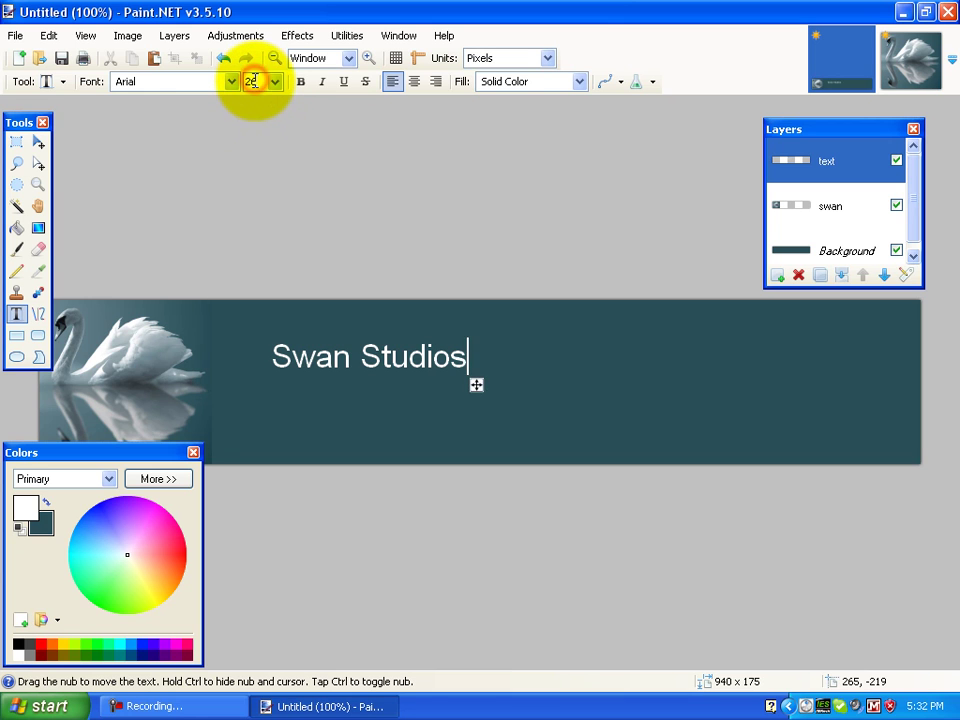
pyautogui.write('30')
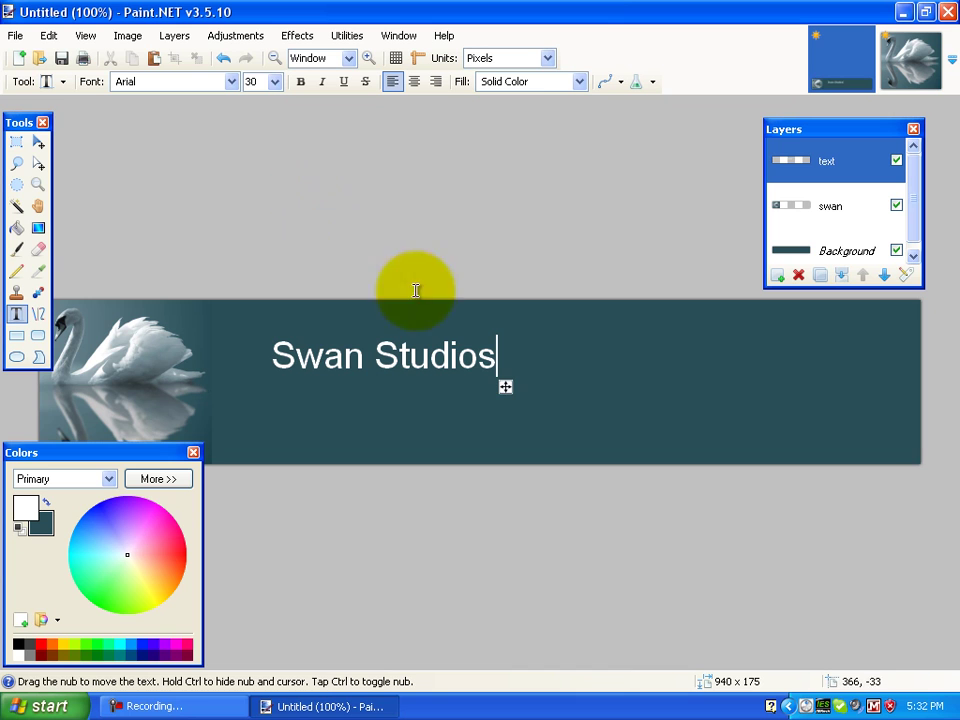
pyautogui.moveTo(506, 386); pyautogui.dragTo(508, 377)
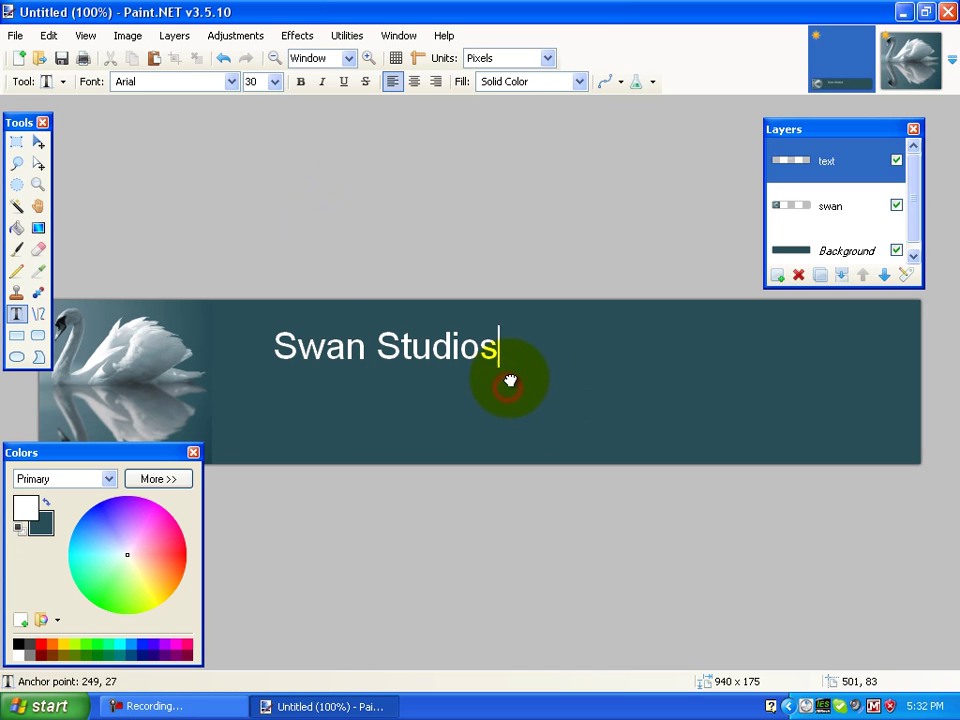
# - Draw a straight white horizontal rule under the Swan Studios title
pyautogui.click(16, 143)
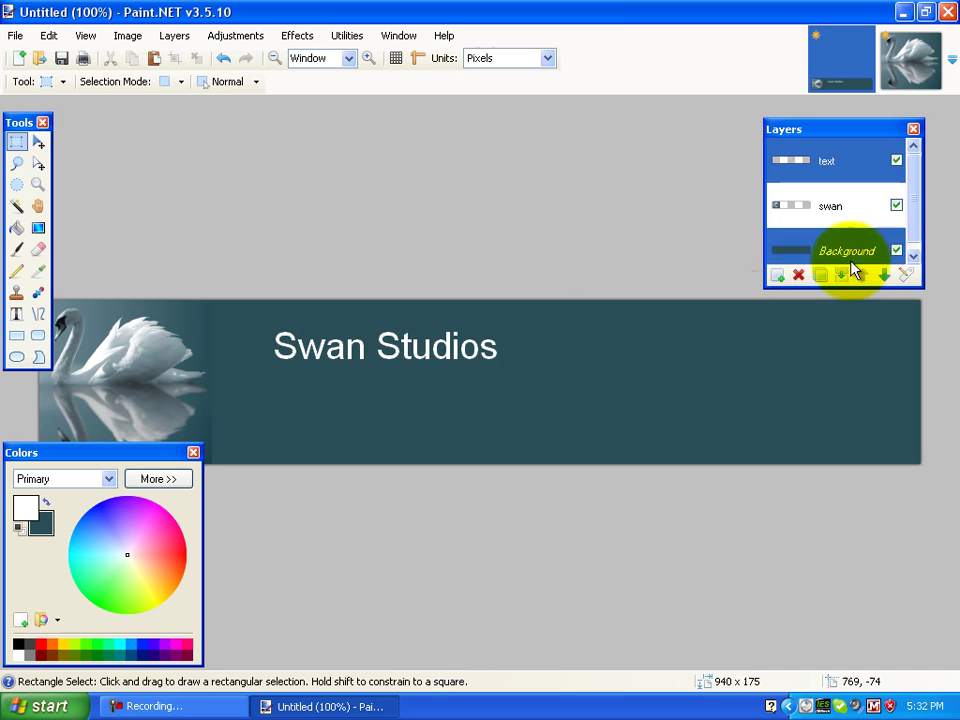
pyautogui.click(38, 313)
pyautogui.moveTo(276, 378); pyautogui.dragTo(660, 379)
pyautogui.click(17, 143)
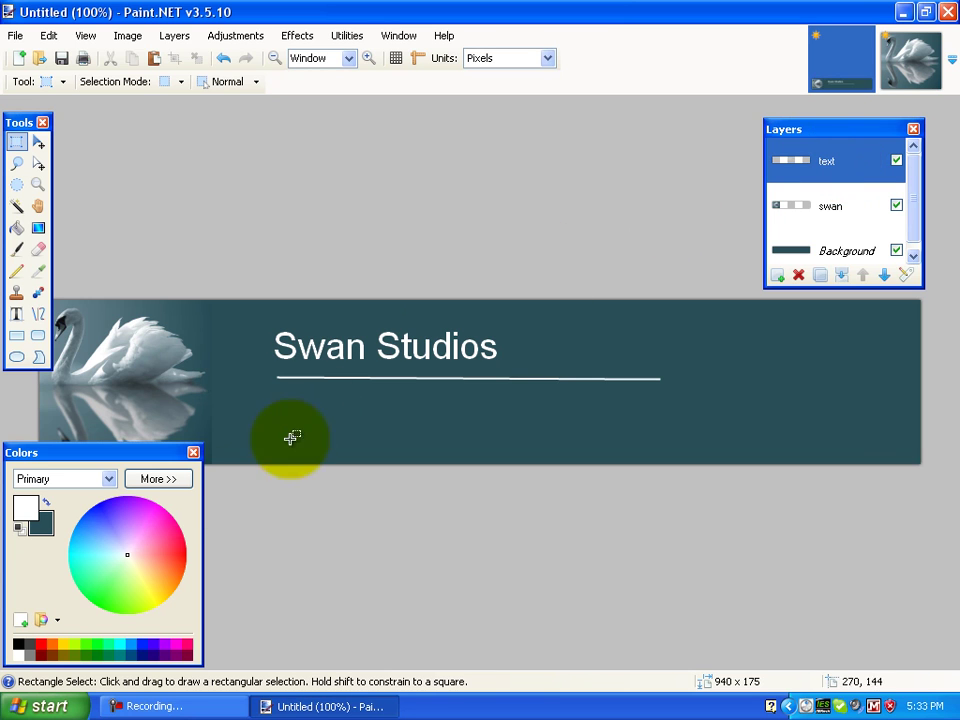
# - Add the tagline 'Best swan headers on the net' below the rule, italic at size 18
pyautogui.click(17, 314)
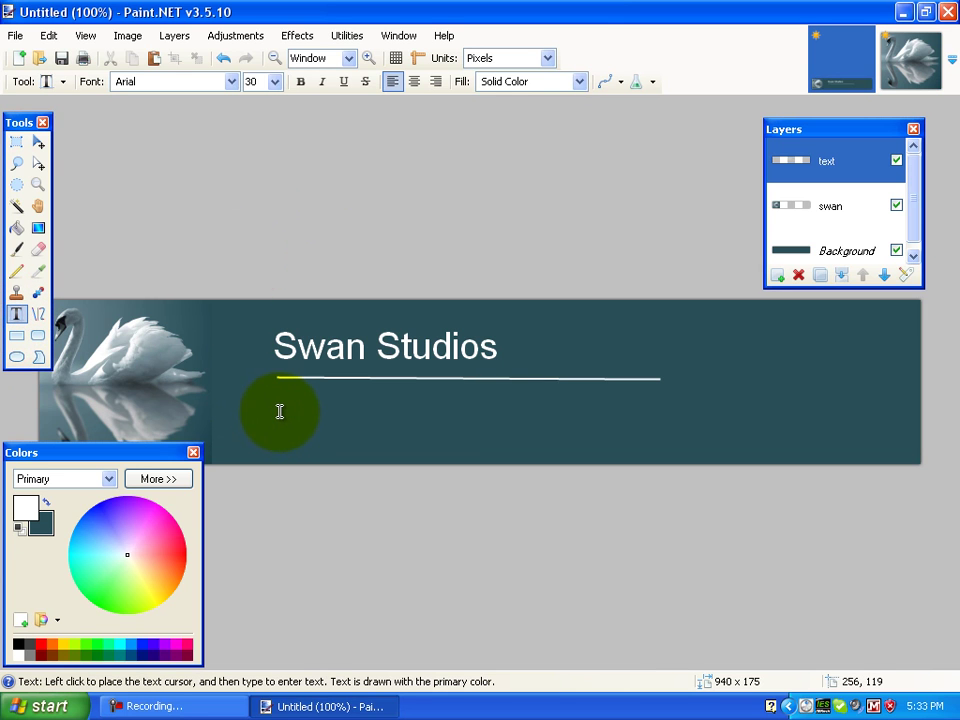
pyautogui.click(280, 411)
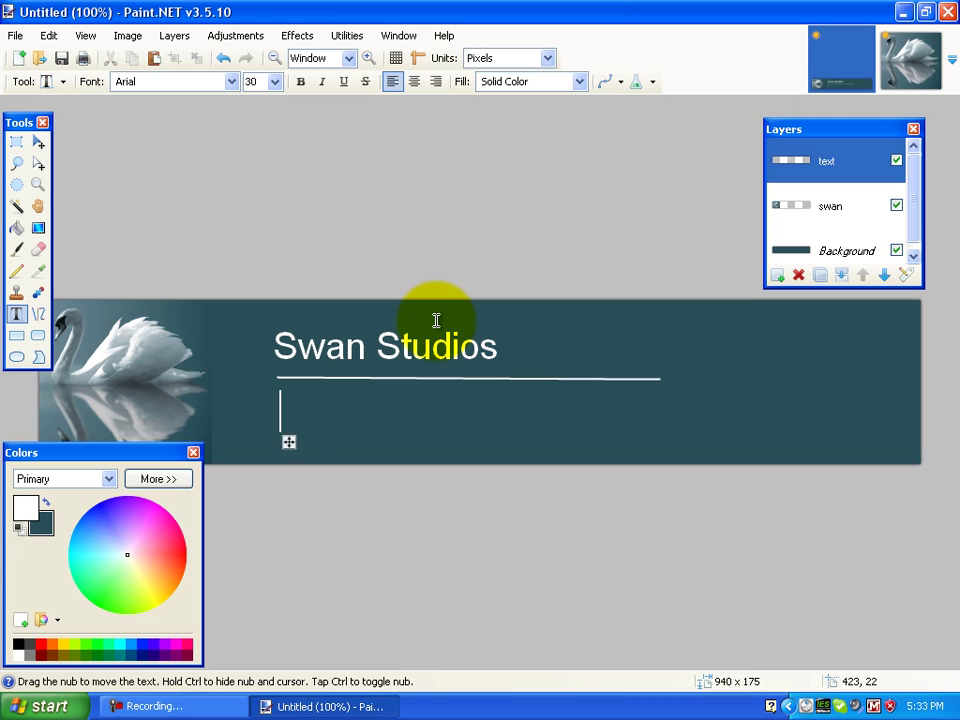
pyautogui.write('Best swan headers on the net')
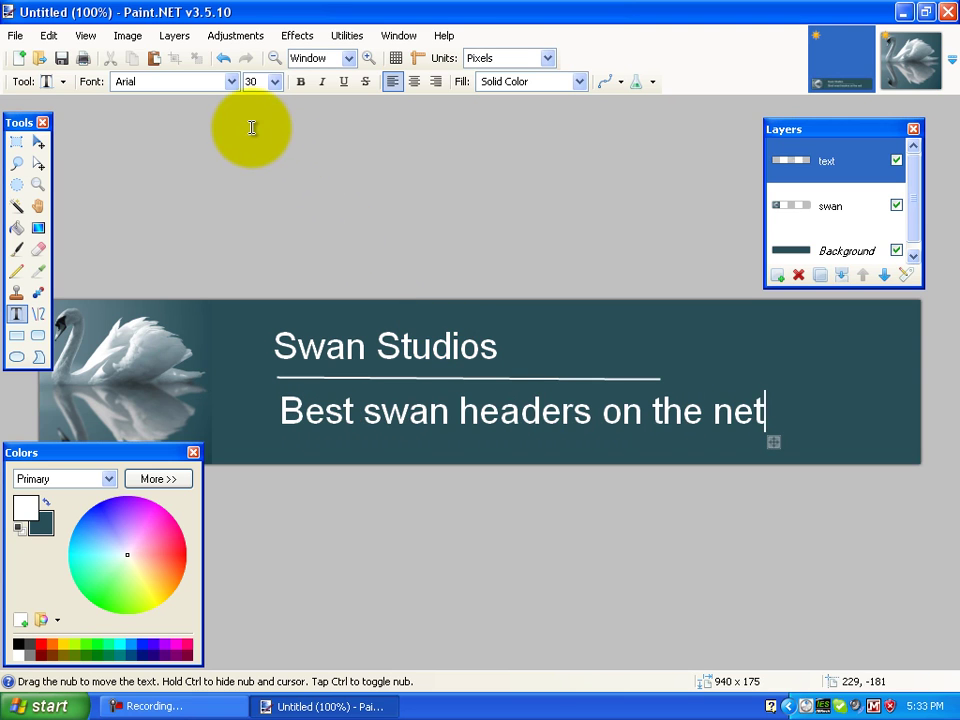
pyautogui.click(274, 83)
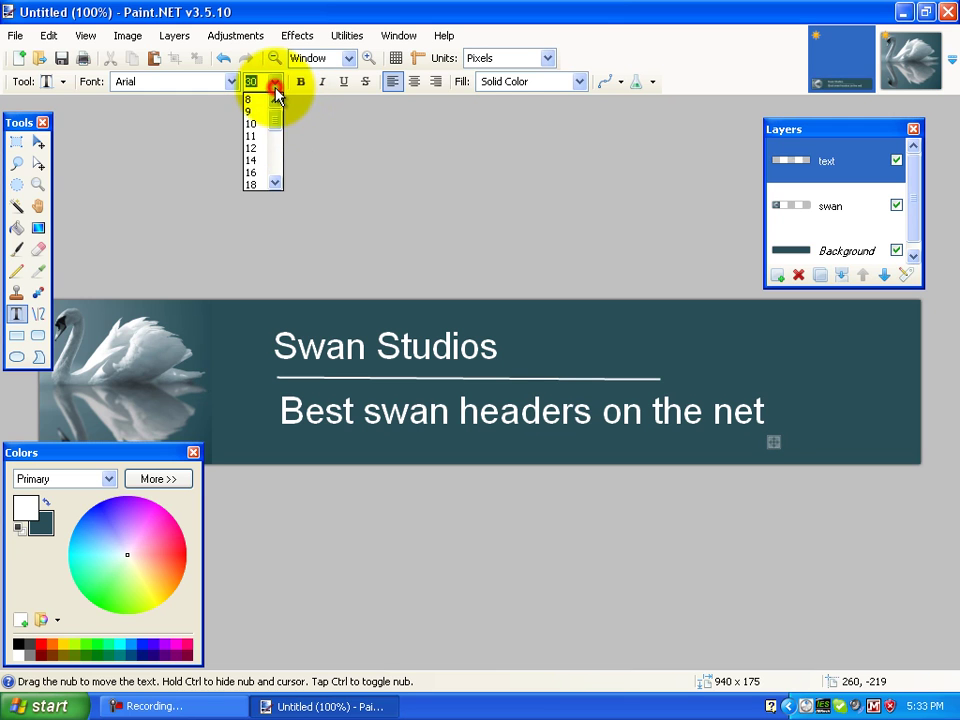
pyautogui.click(258, 183)
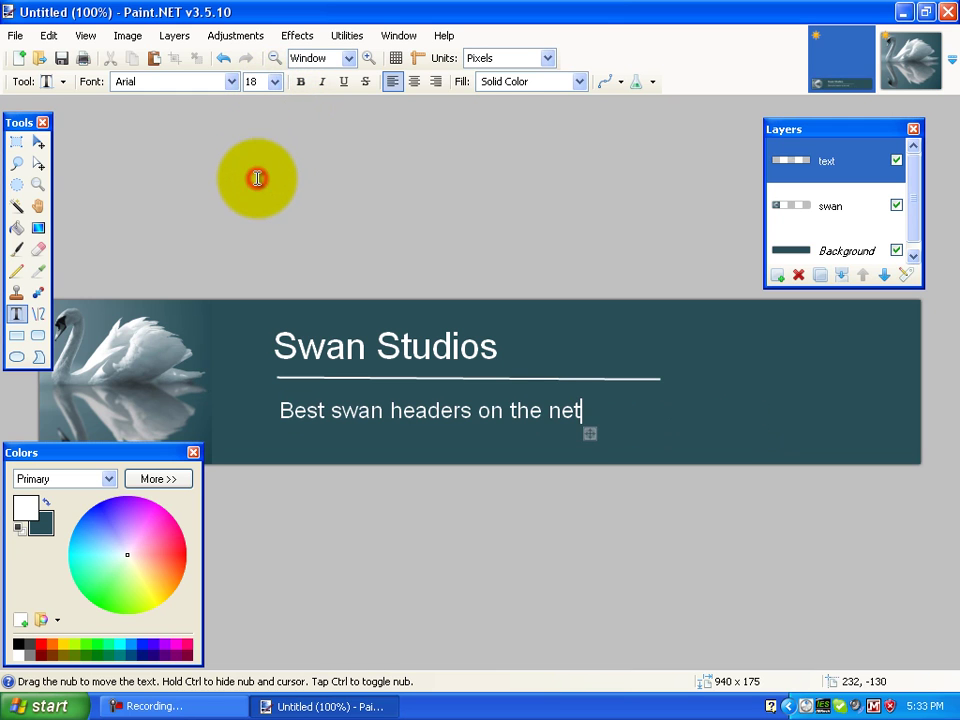
pyautogui.click(322, 84)
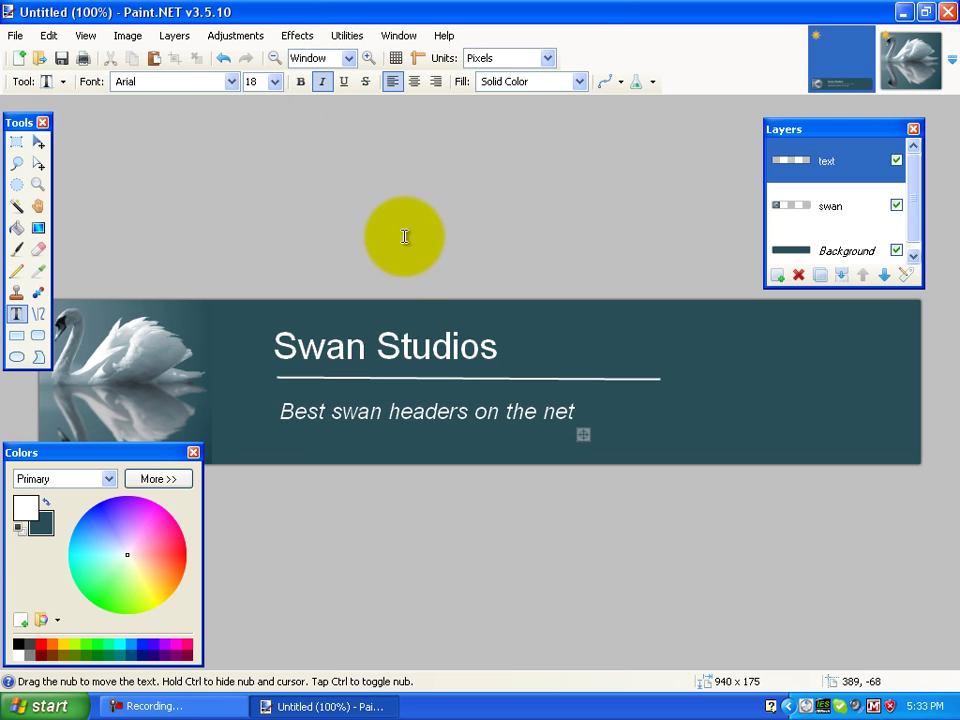
pyautogui.click(16, 142)
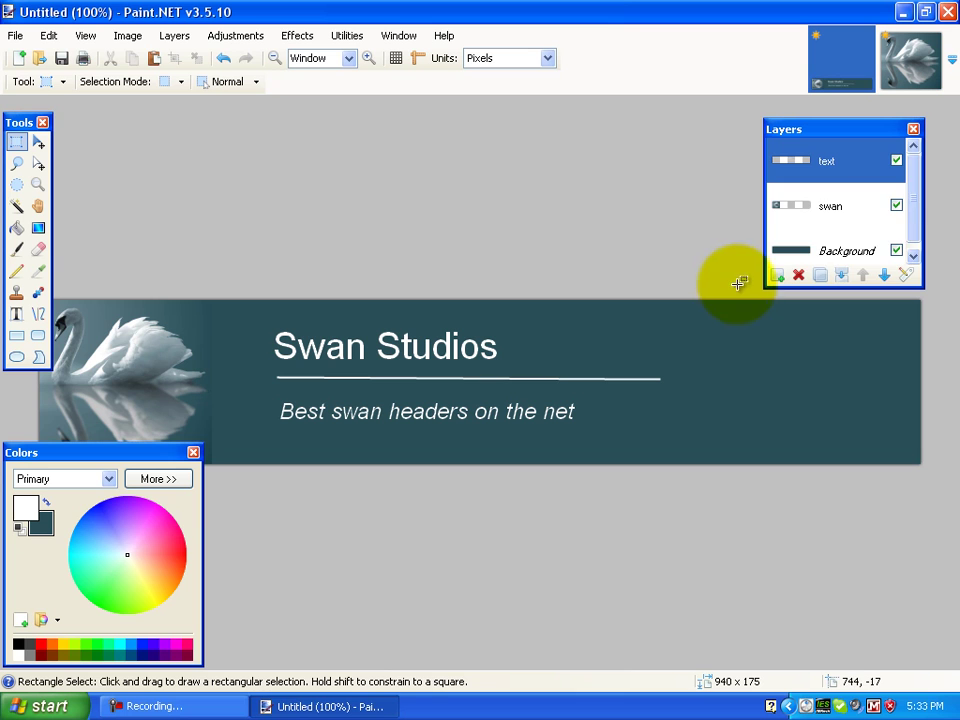
# - Hide the text and Background layers and set the Gradient tool to Transparency Mode
pyautogui.click(897, 163)
pyautogui.click(895, 254)
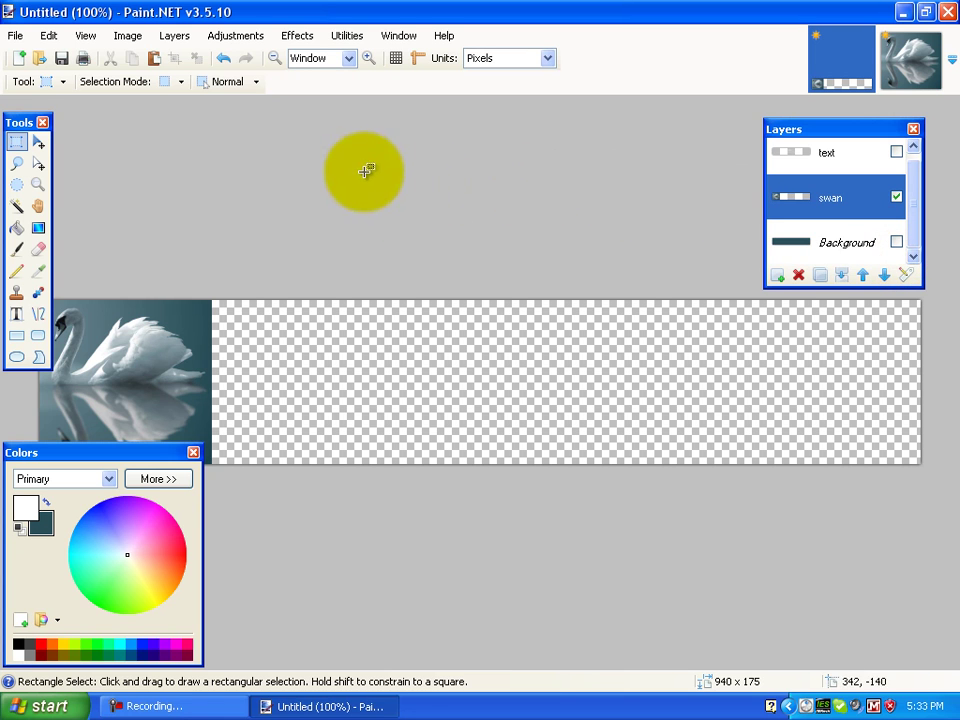
pyautogui.click(40, 230)
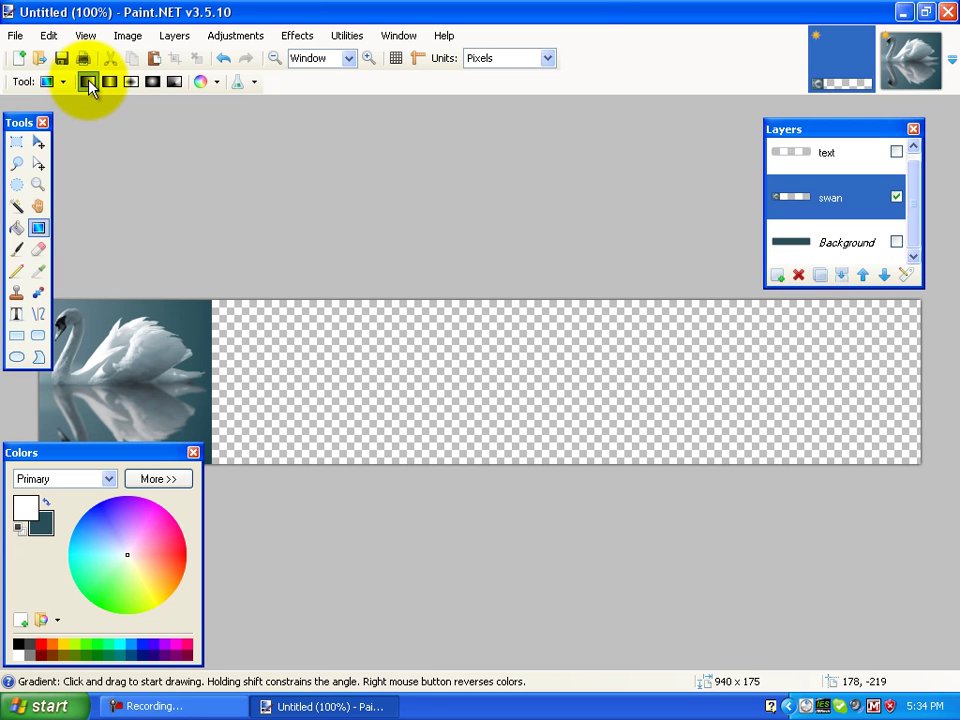
pyautogui.click(216, 83)
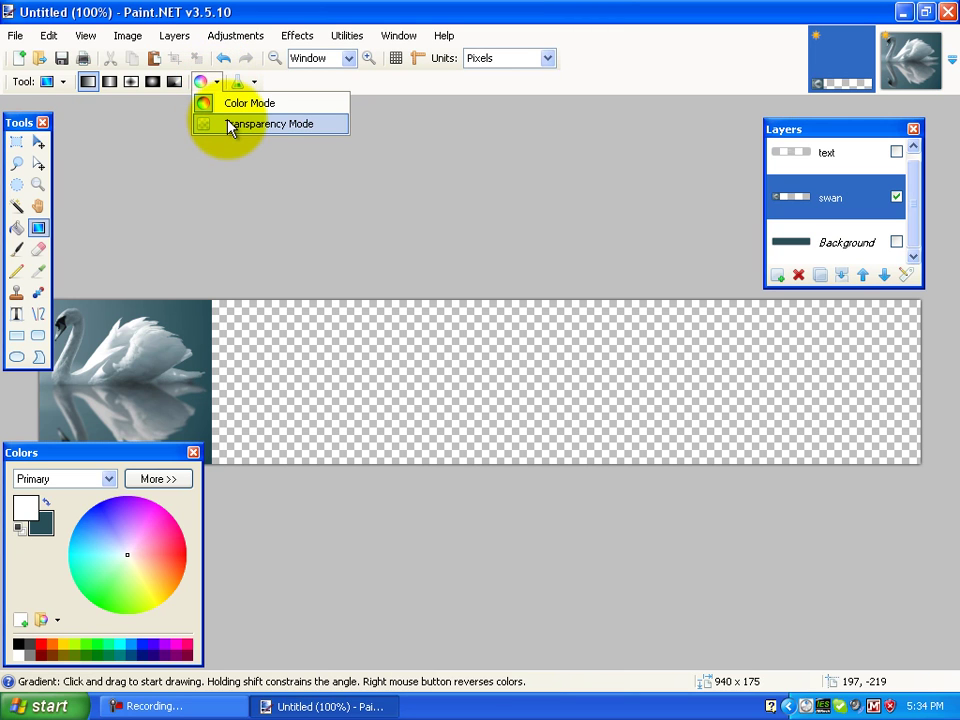
pyautogui.click(230, 124)
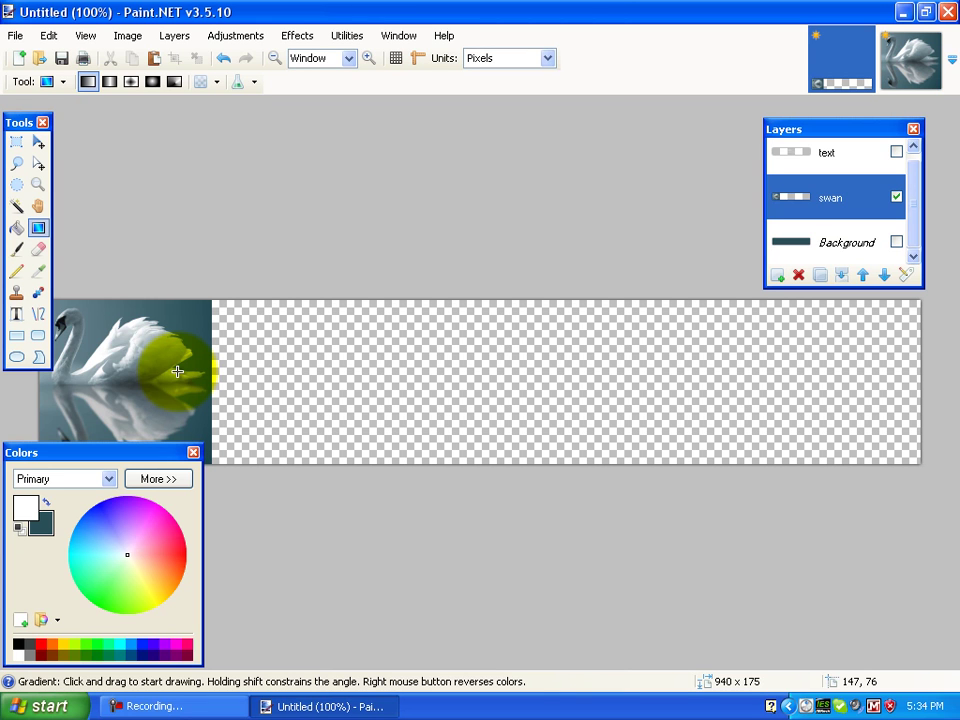
# - Fade the swan photo's right edge to transparent, then show the Background layer again
pyautogui.moveTo(177, 371); pyautogui.dragTo(207, 372)
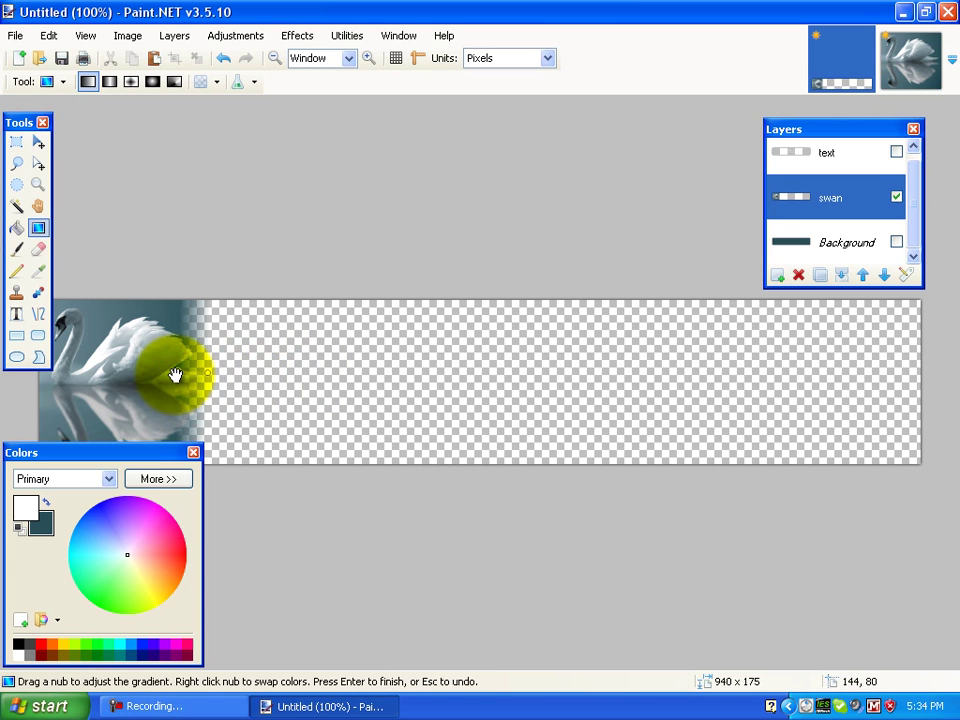
pyautogui.moveTo(175, 374); pyautogui.dragTo(320, 366)
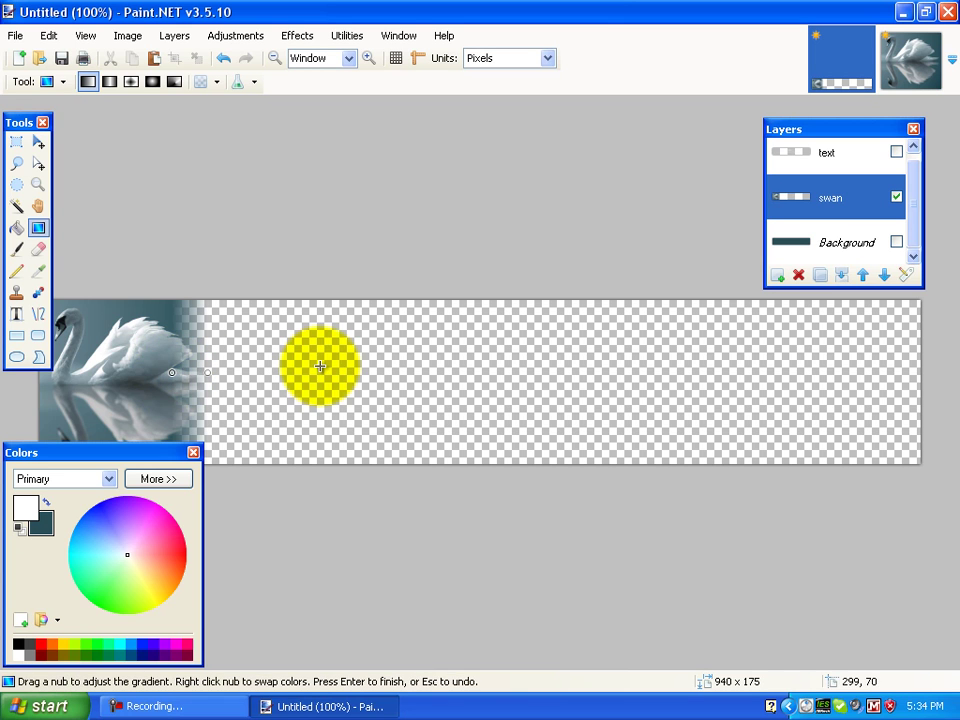
pyautogui.click(16, 144)
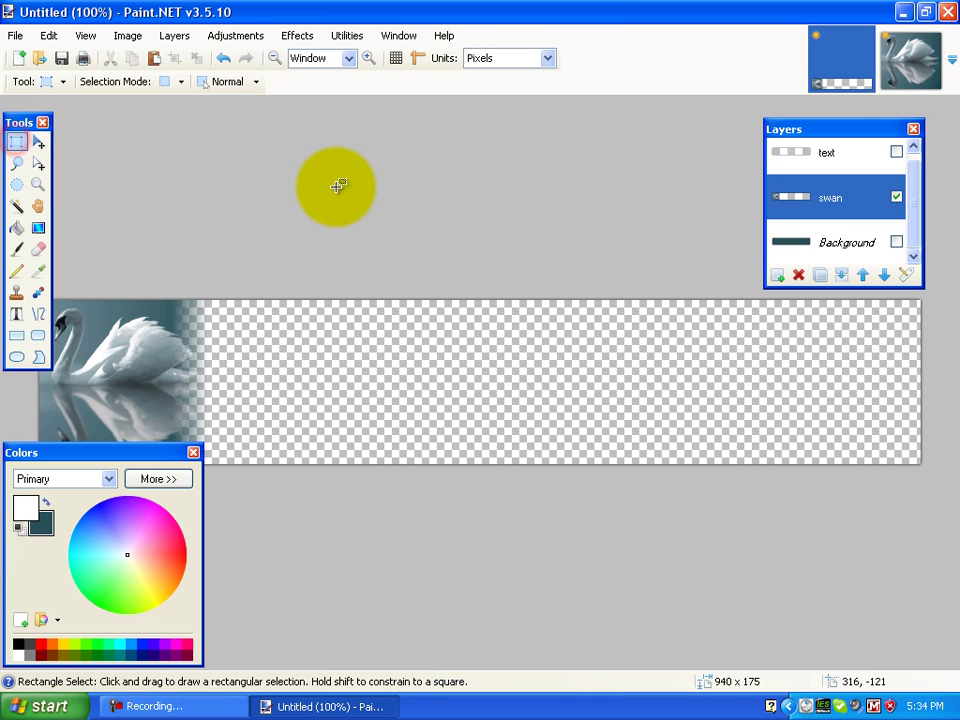
pyautogui.click(896, 242)
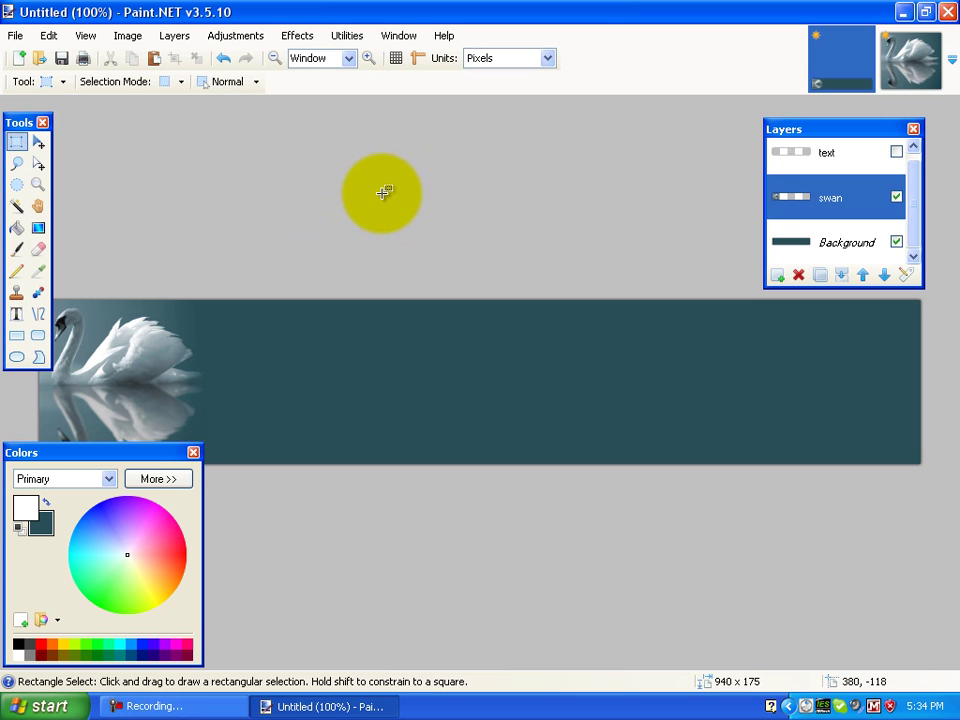
# - Hide the swan layer and erase the whole Background layer's teal fill with Ctrl+A and Delete
pyautogui.click(39, 230)
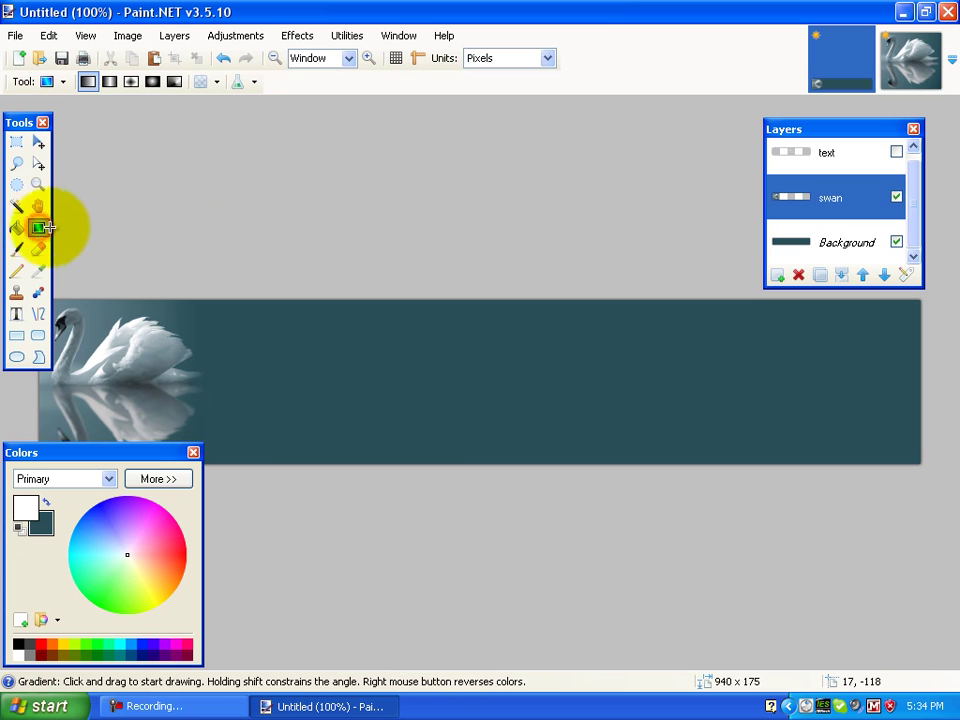
pyautogui.click(897, 196)
pyautogui.click(850, 241)
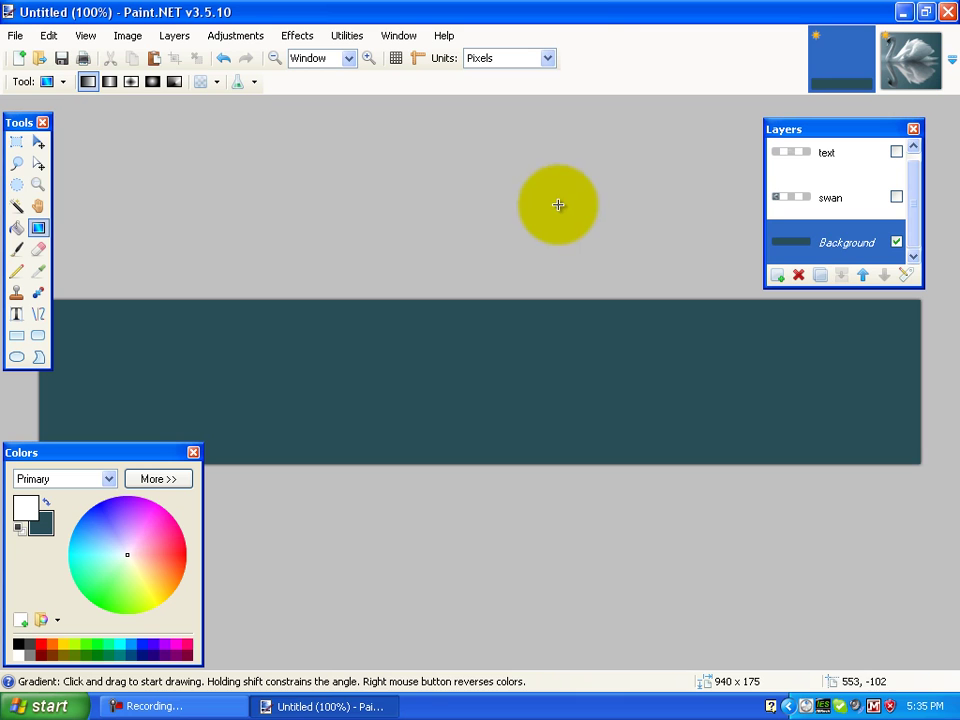
pyautogui.click(17, 143)
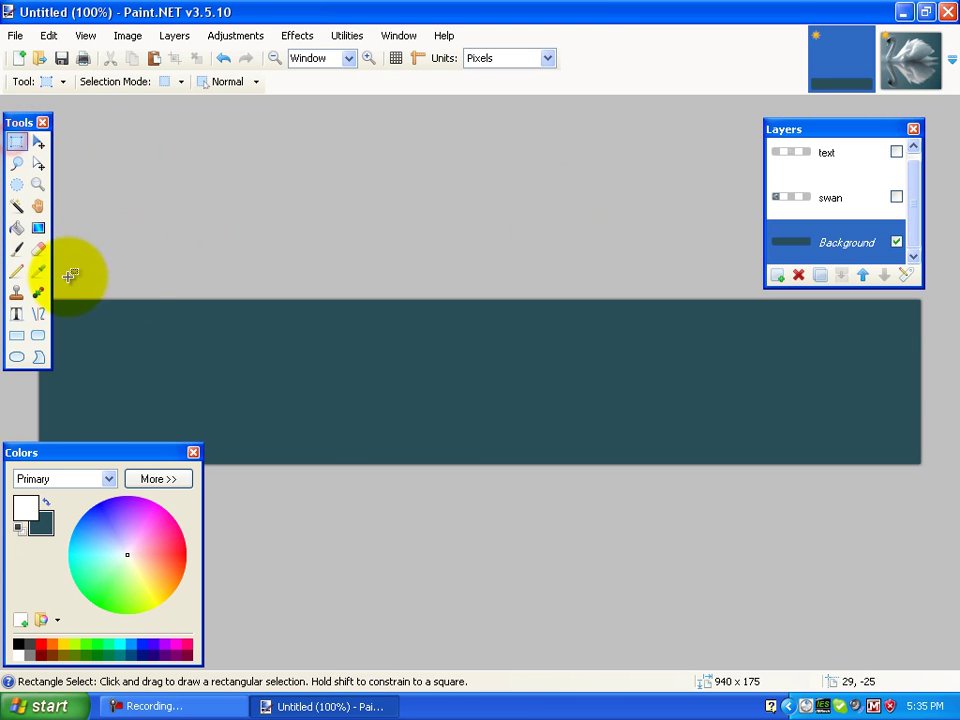
pyautogui.moveTo(943, 271); pyautogui.dragTo(202, 563)
pyautogui.hotkey('ctrl', 'a')
pyautogui.press('Delete')
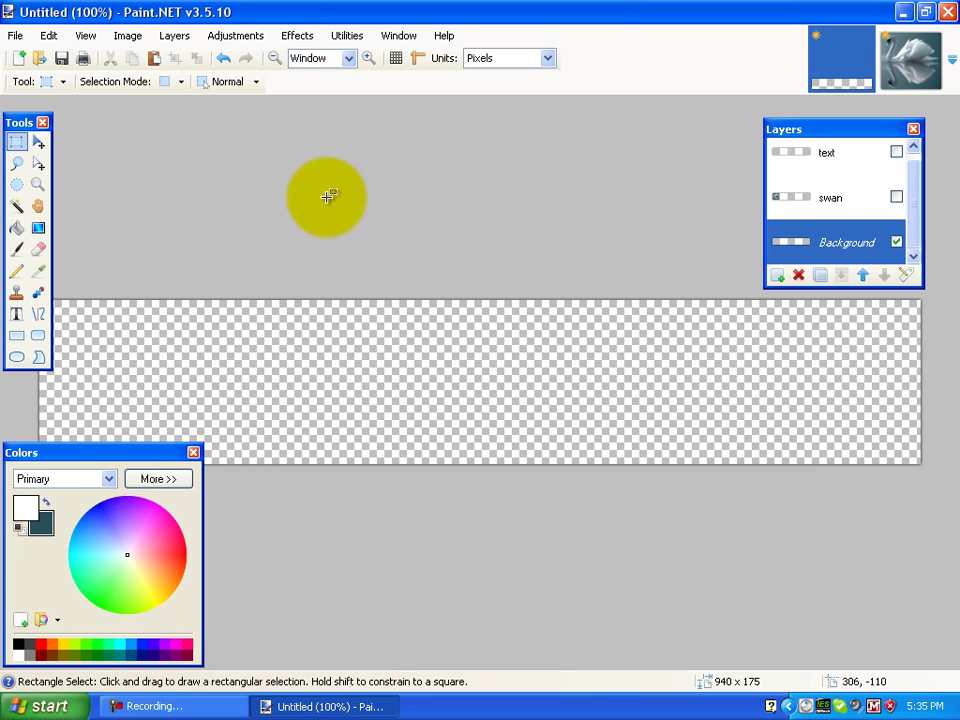
# - Swap primary and secondary colours, expand the Colors window, and clear the secondary hex value
pyautogui.click(46, 507)
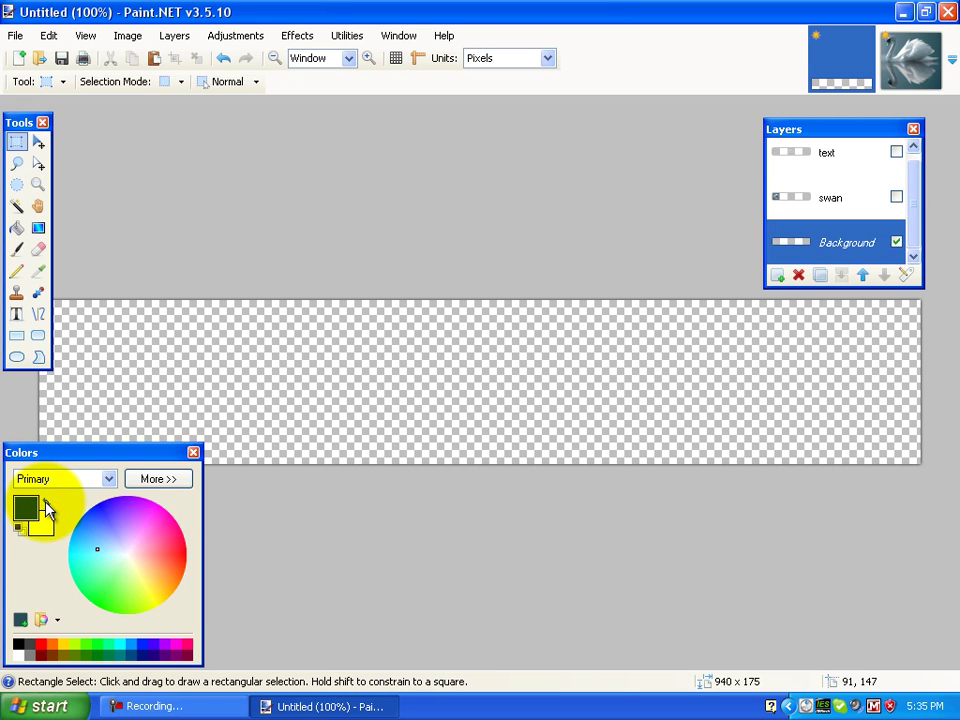
pyautogui.click(160, 479)
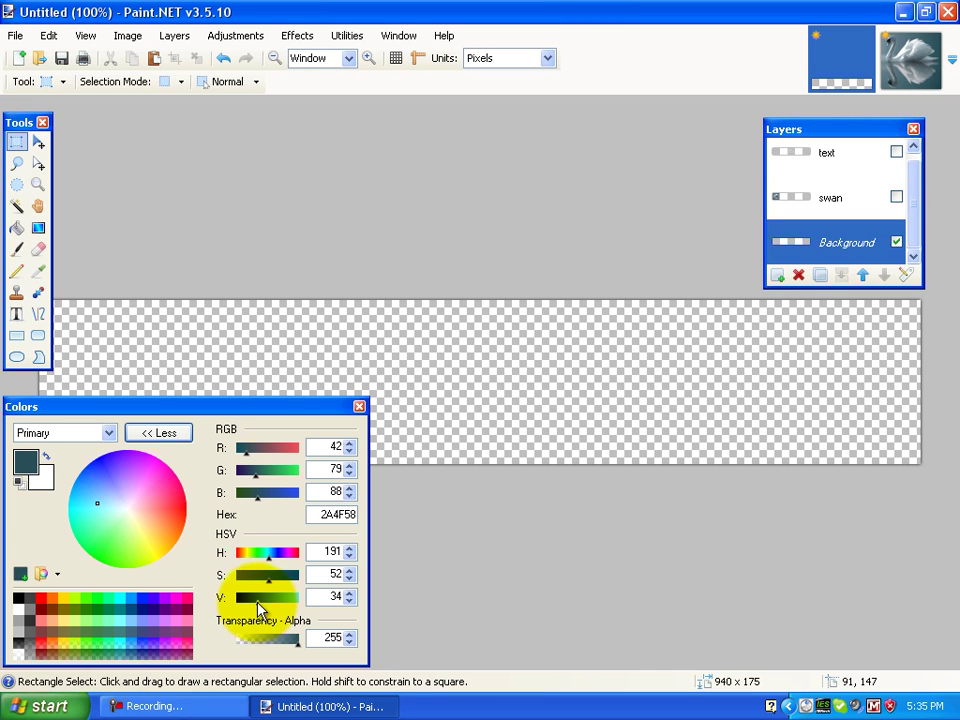
pyautogui.moveTo(257, 606)
pyautogui.mouseDown()
pyautogui.moveTo(267, 606)
pyautogui.moveTo(255, 607)
pyautogui.mouseUp()
pyautogui.doubleClick(322, 514)
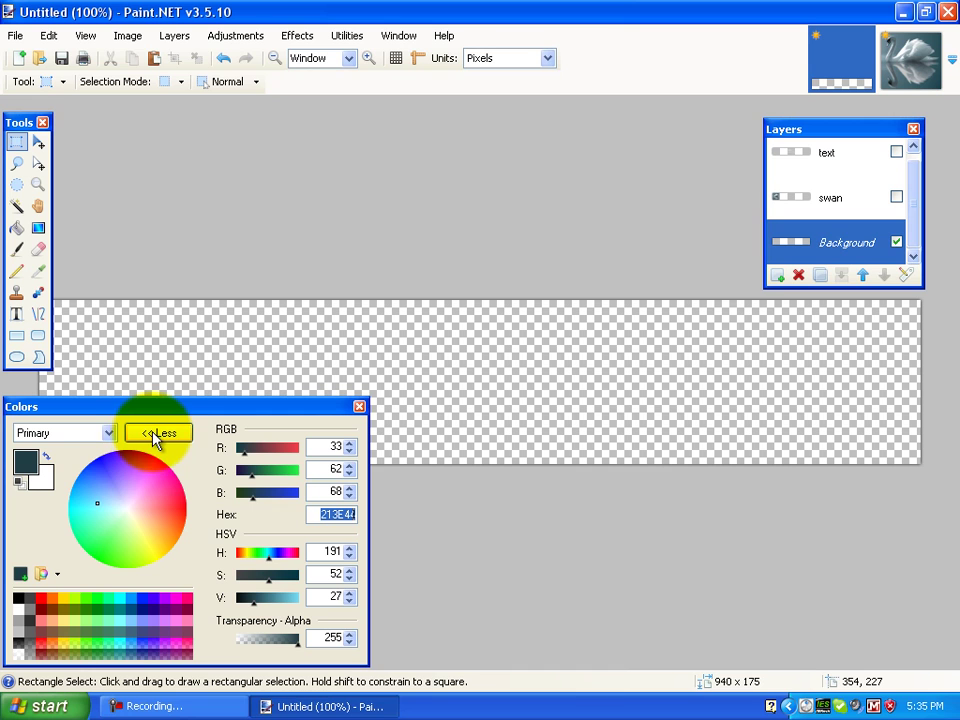
pyautogui.click(40, 483)
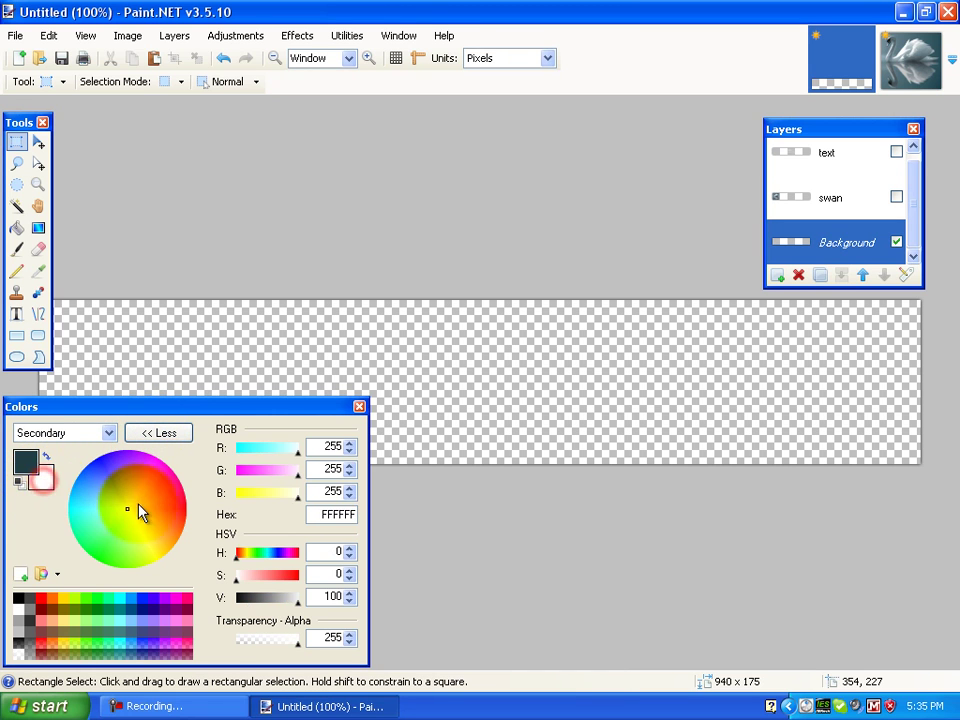
pyautogui.moveTo(317, 516); pyautogui.dragTo(384, 512)
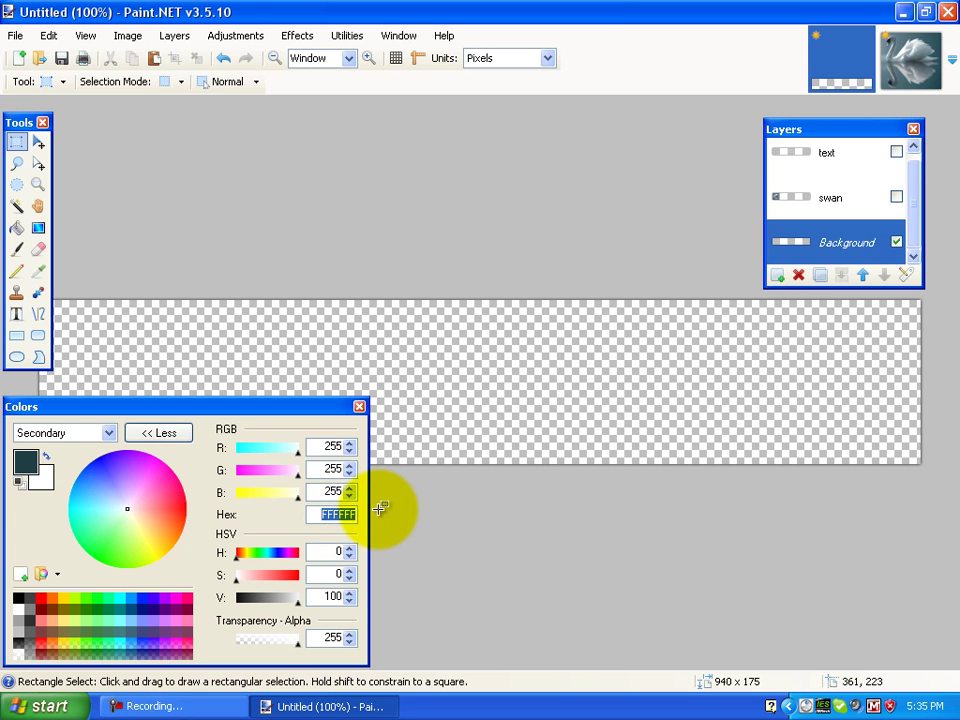
pyautogui.press('BackSpace')
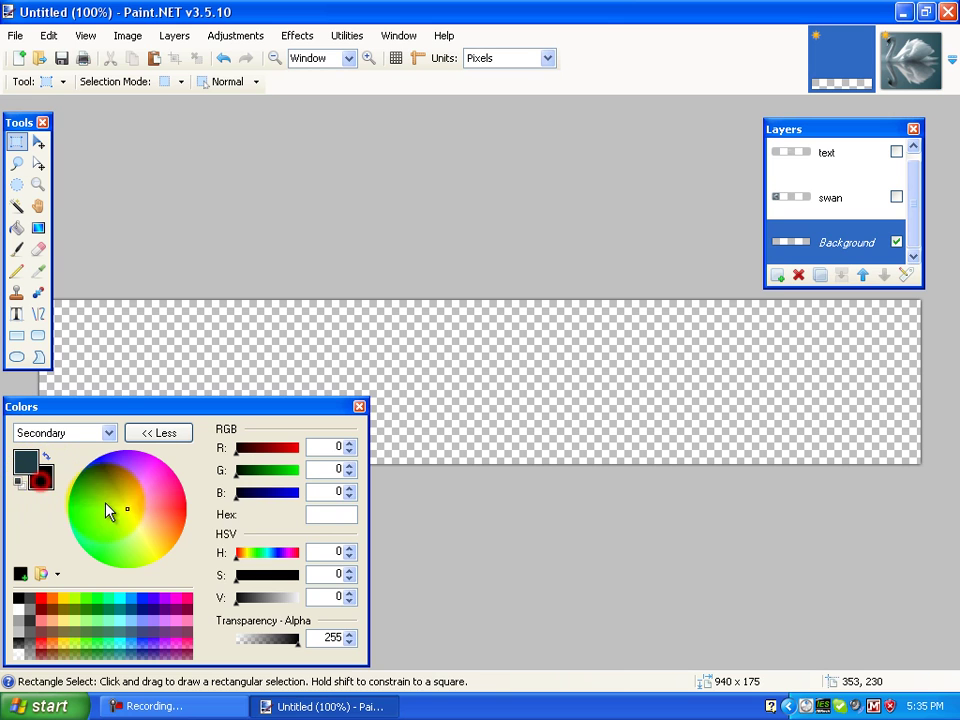
# - Copy primary hex 213E44 into the secondary colour and lighten it to 45828E
pyautogui.click(26, 465)
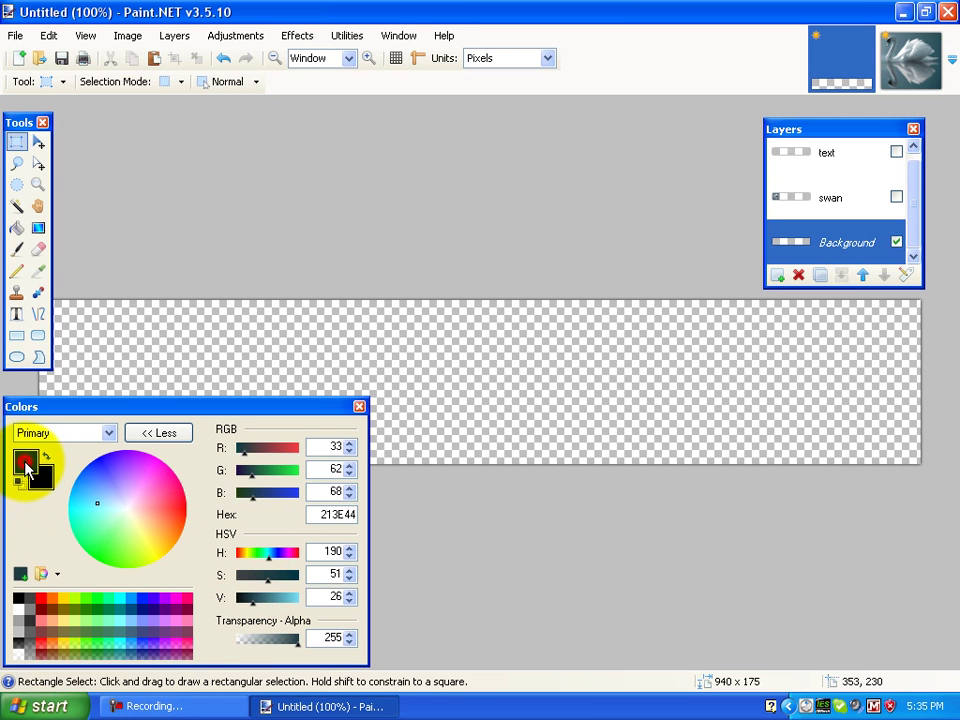
pyautogui.doubleClick(336, 514)
pyautogui.rightClick(346, 521)
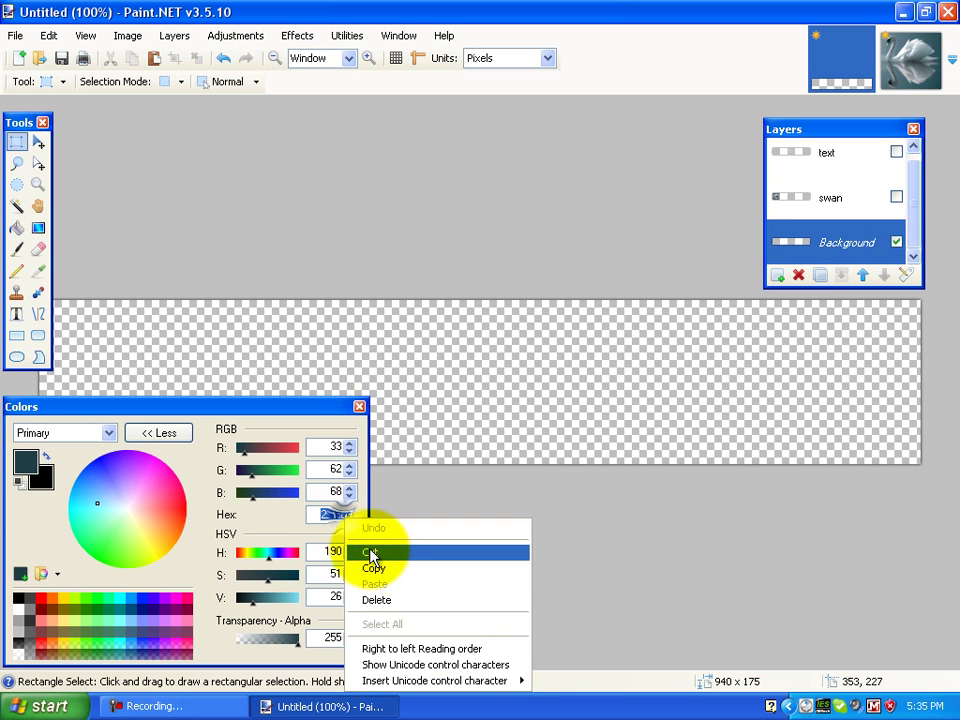
pyautogui.click(372, 569)
pyautogui.click(40, 479)
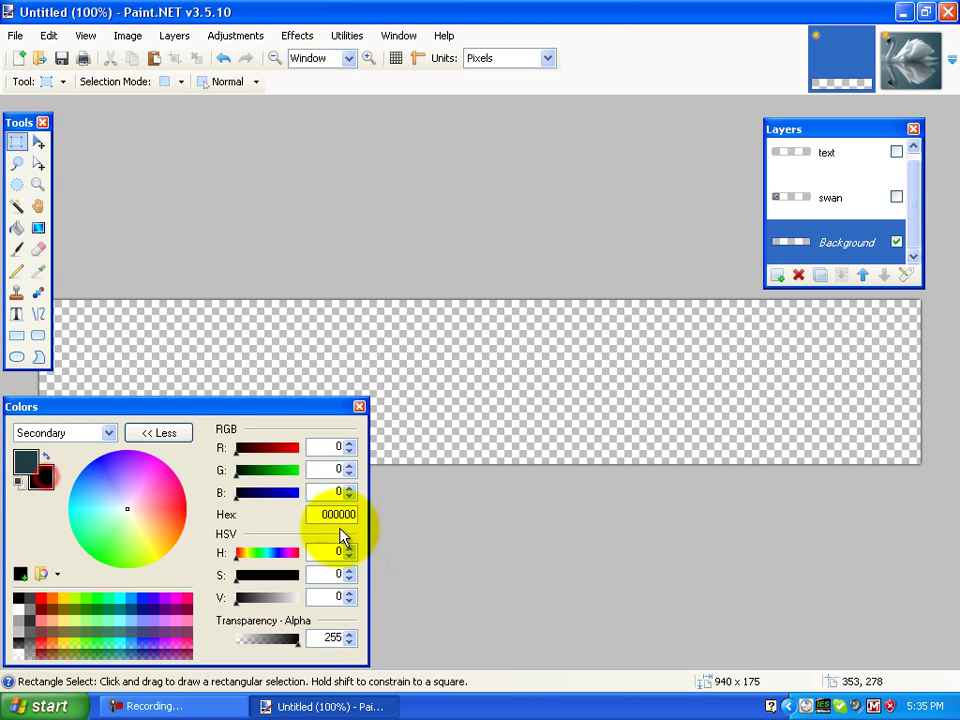
pyautogui.doubleClick(315, 515)
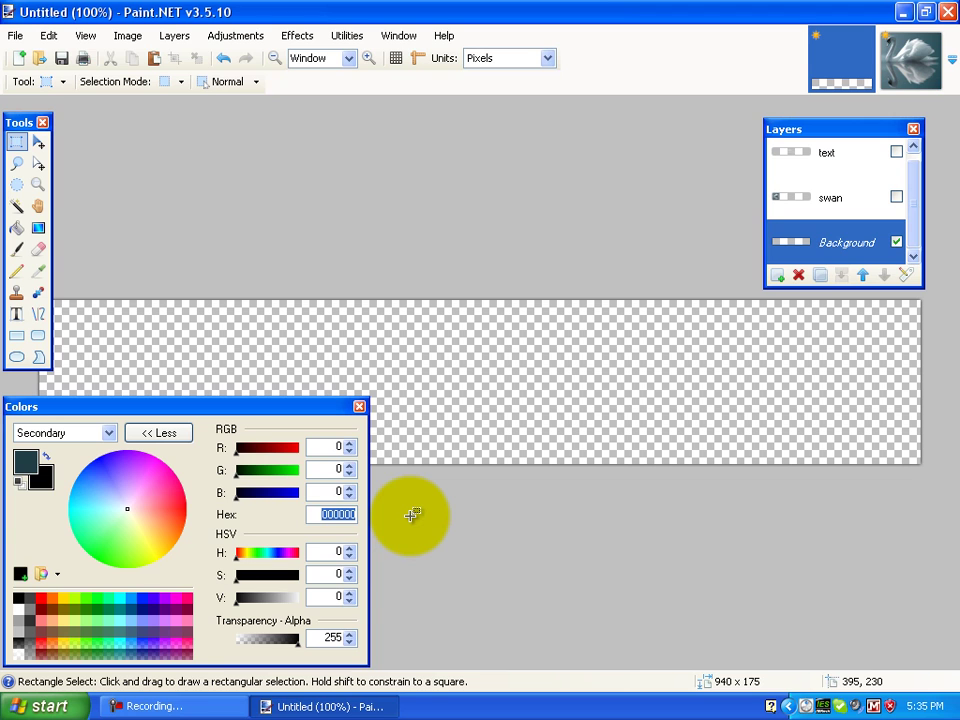
pyautogui.hotkey('ctrl', 'v')
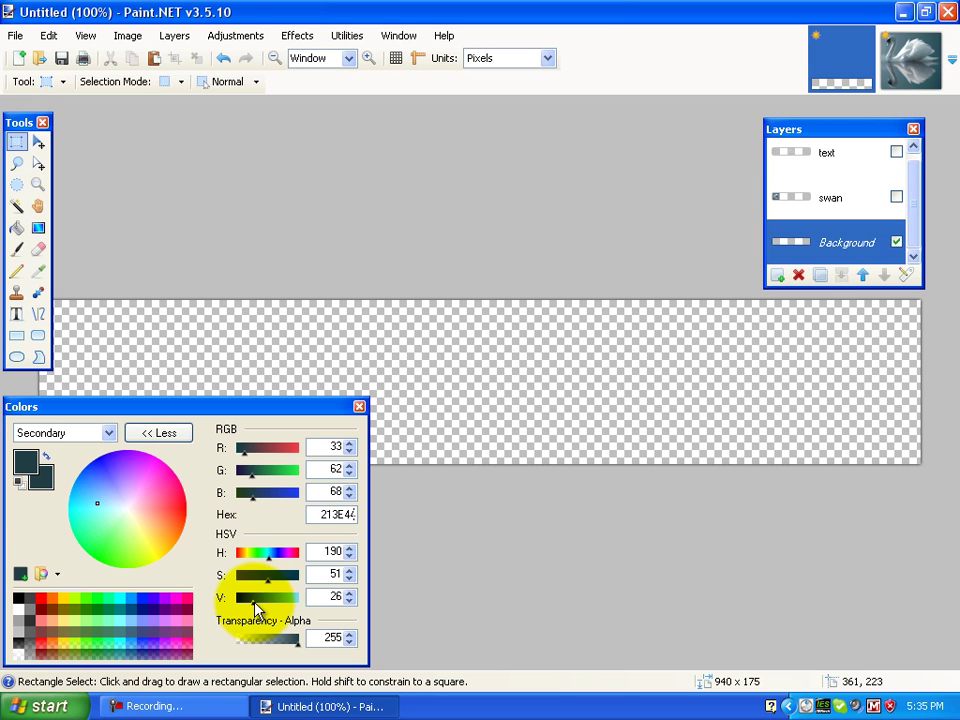
pyautogui.moveTo(255, 607); pyautogui.dragTo(273, 607)
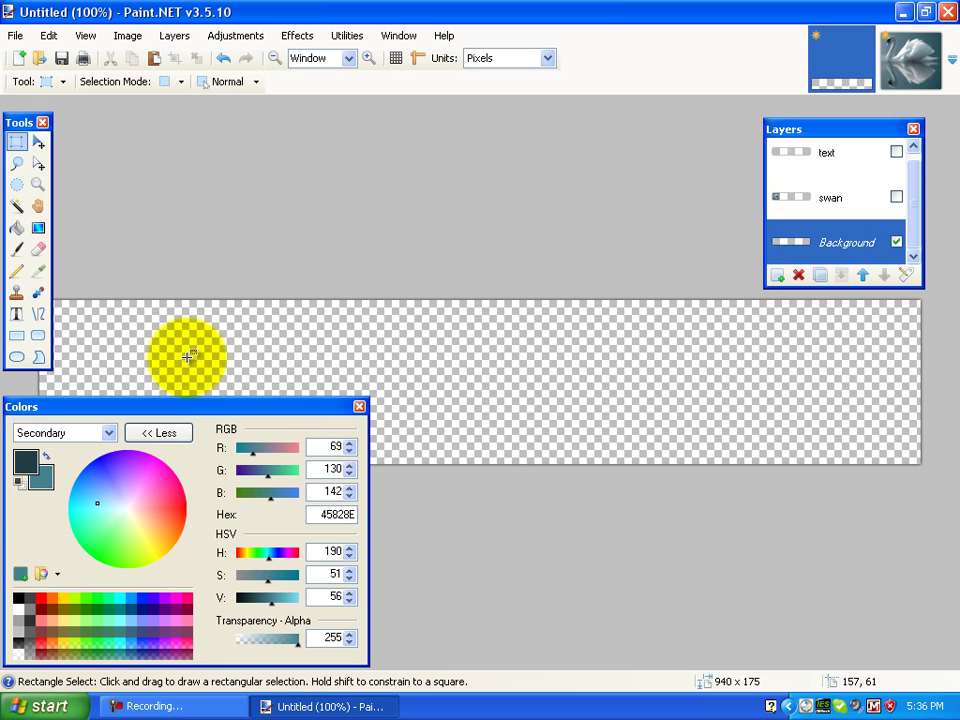
pyautogui.click(161, 432)
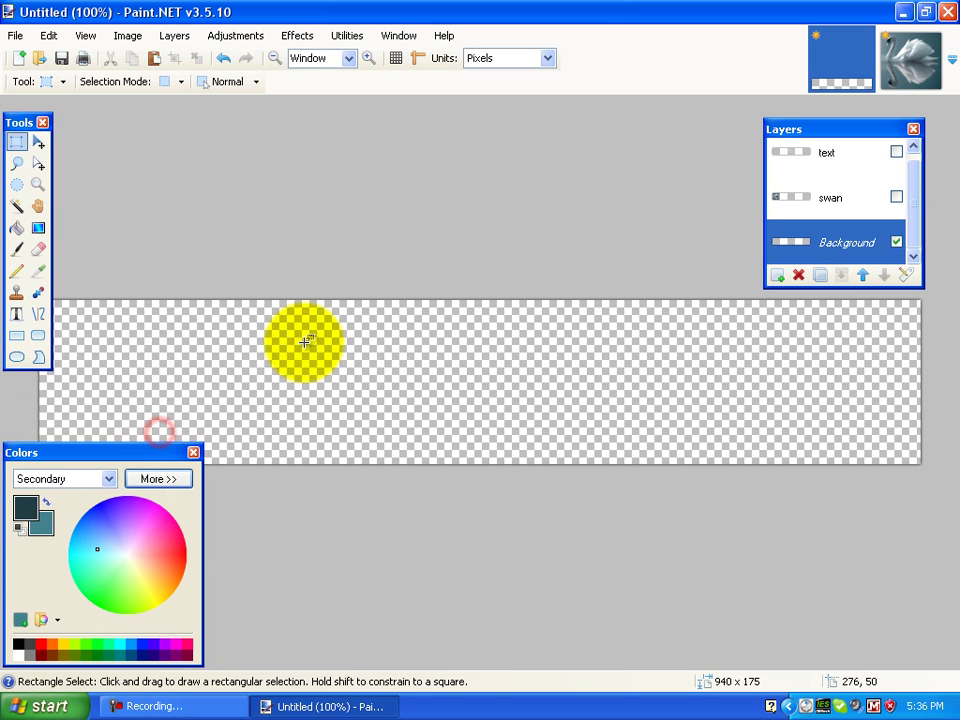
# - Drag a Color Mode gradient on the Background from the canvas top to below its bottom
pyautogui.click(38, 229)
pyautogui.click(214, 82)
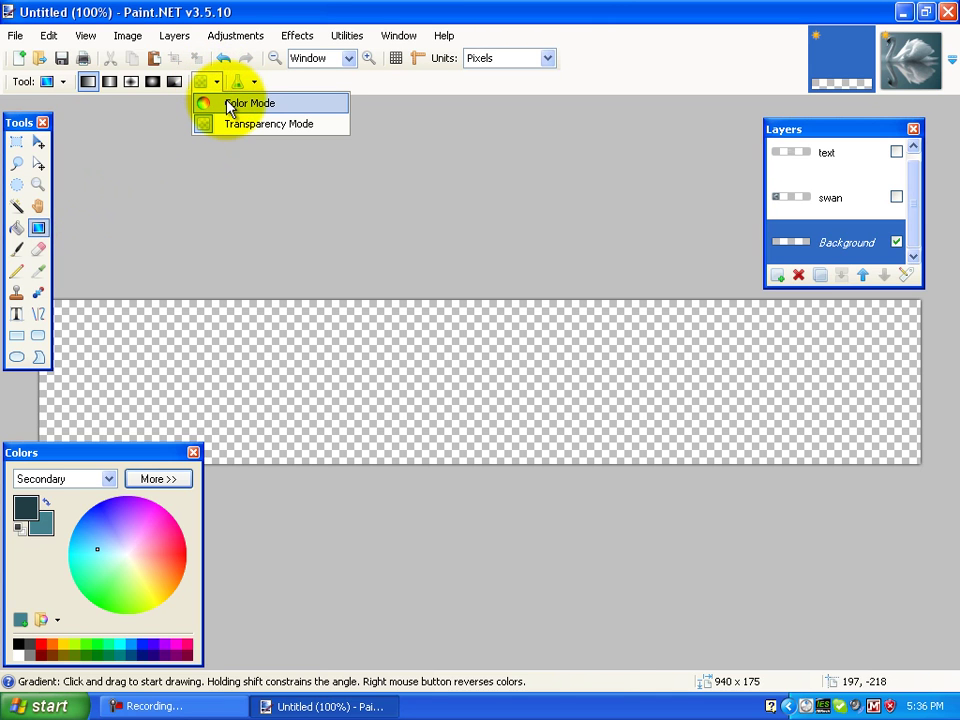
pyautogui.click(229, 104)
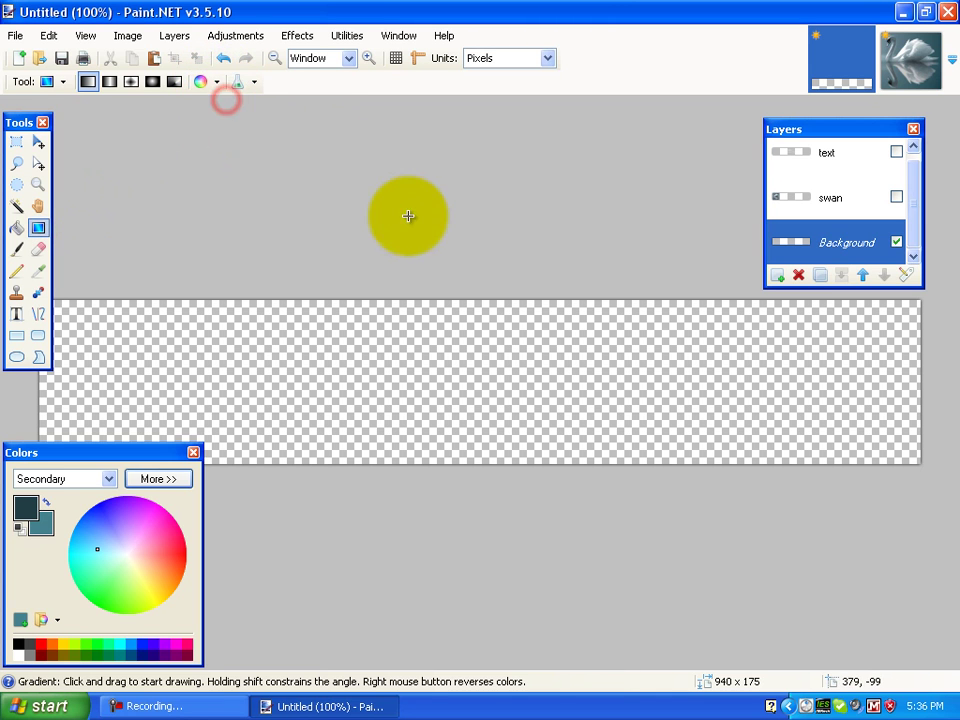
pyautogui.click(459, 295)
pyautogui.moveTo(459, 295); pyautogui.dragTo(461, 491)
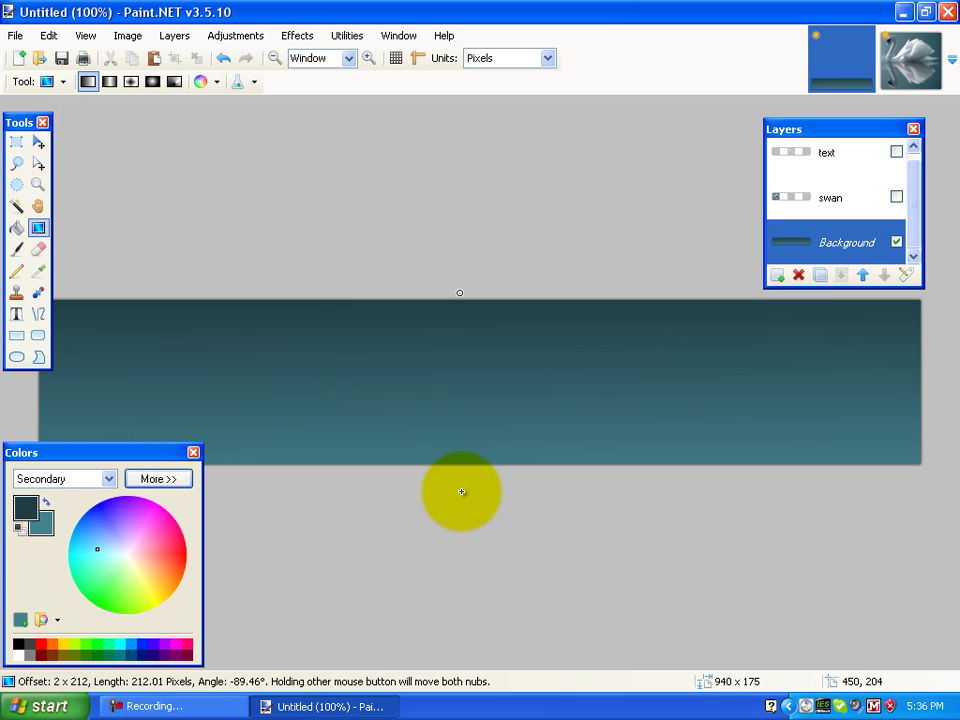
pyautogui.moveTo(461, 491); pyautogui.dragTo(461, 491)
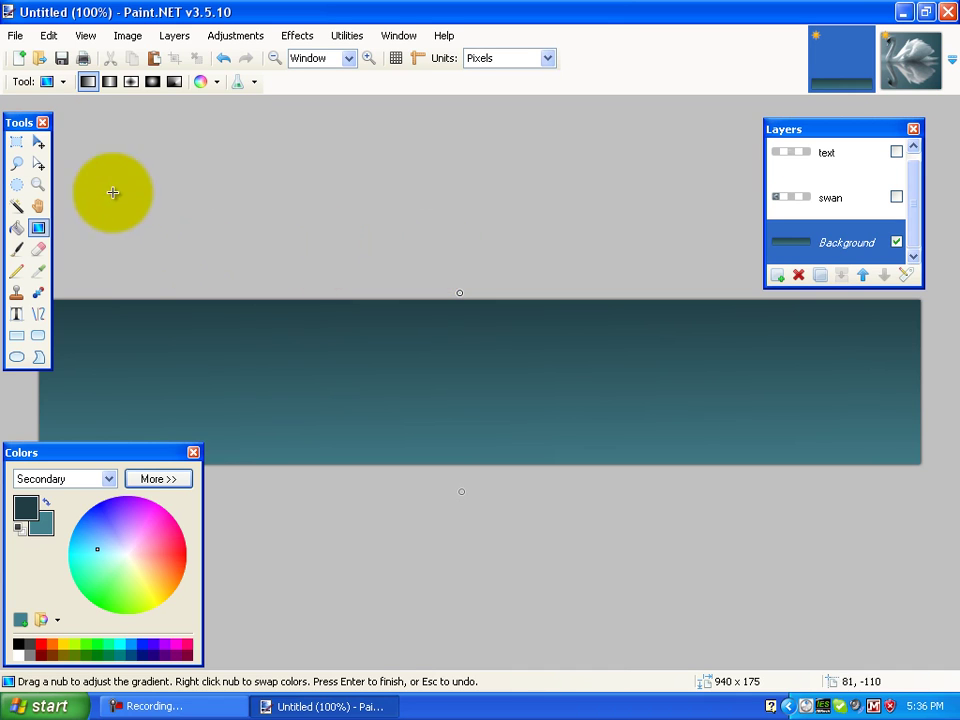
pyautogui.click(16, 142)
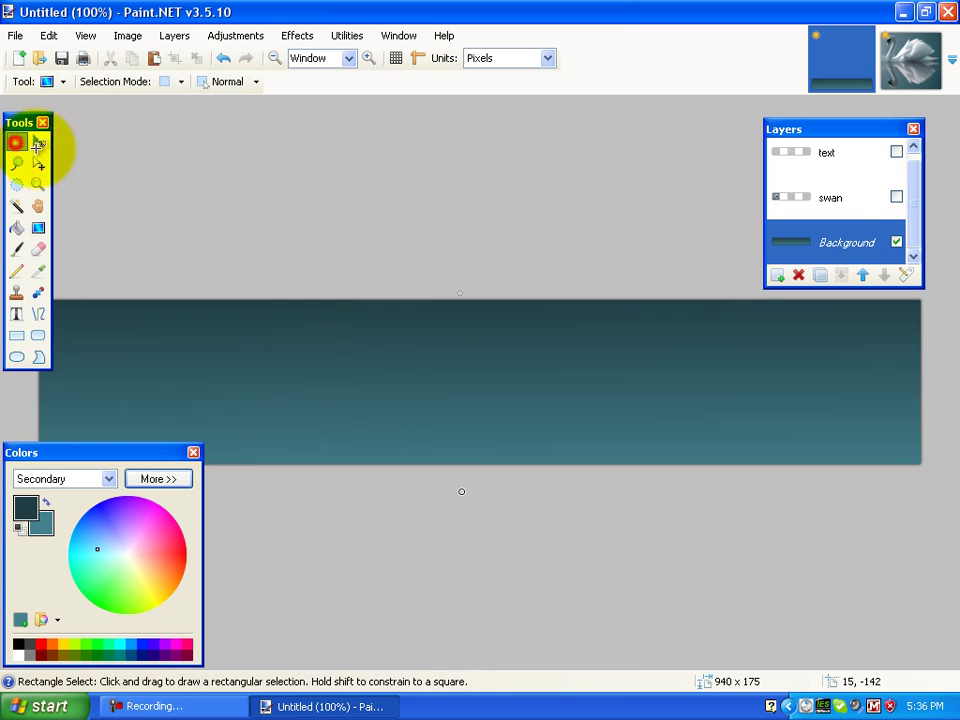
# - Make the swan and text layers visible again over the gradient
pyautogui.click(896, 197)
pyautogui.click(896, 153)
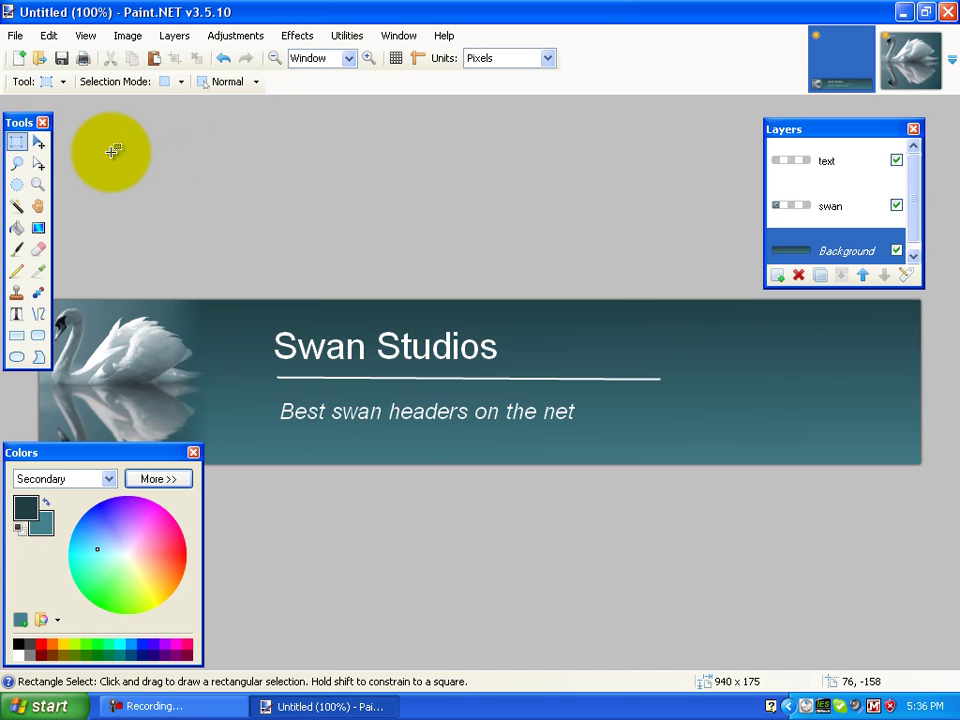
# - Save the banner over the existing swan-header.pdn in Downloads, confirming the overwrite
pyautogui.click(14, 38)
pyautogui.click(79, 185)
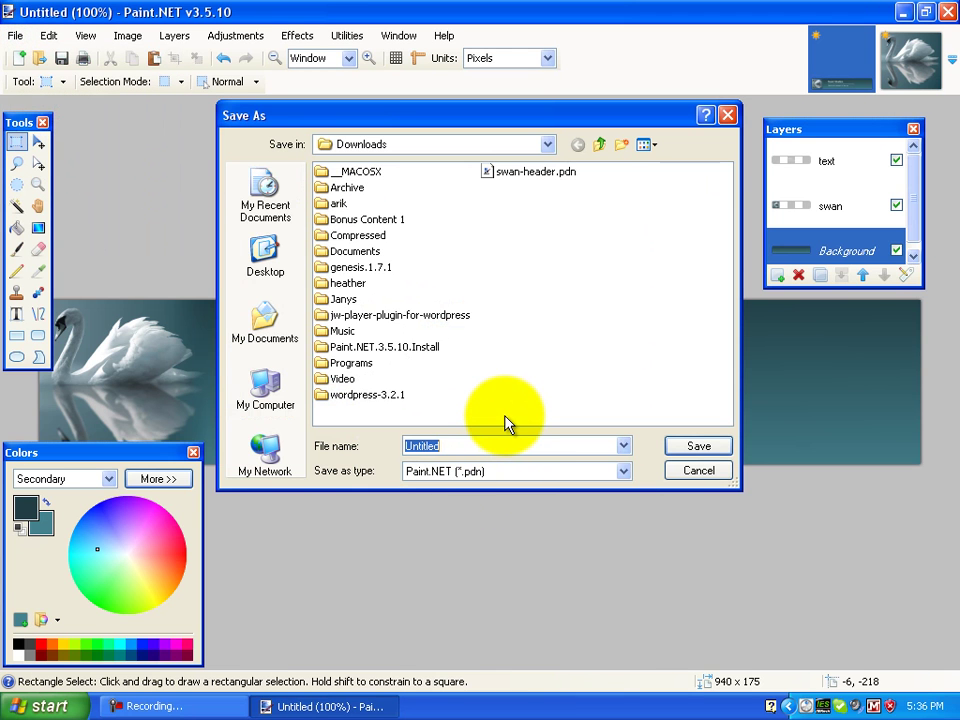
pyautogui.click(517, 173)
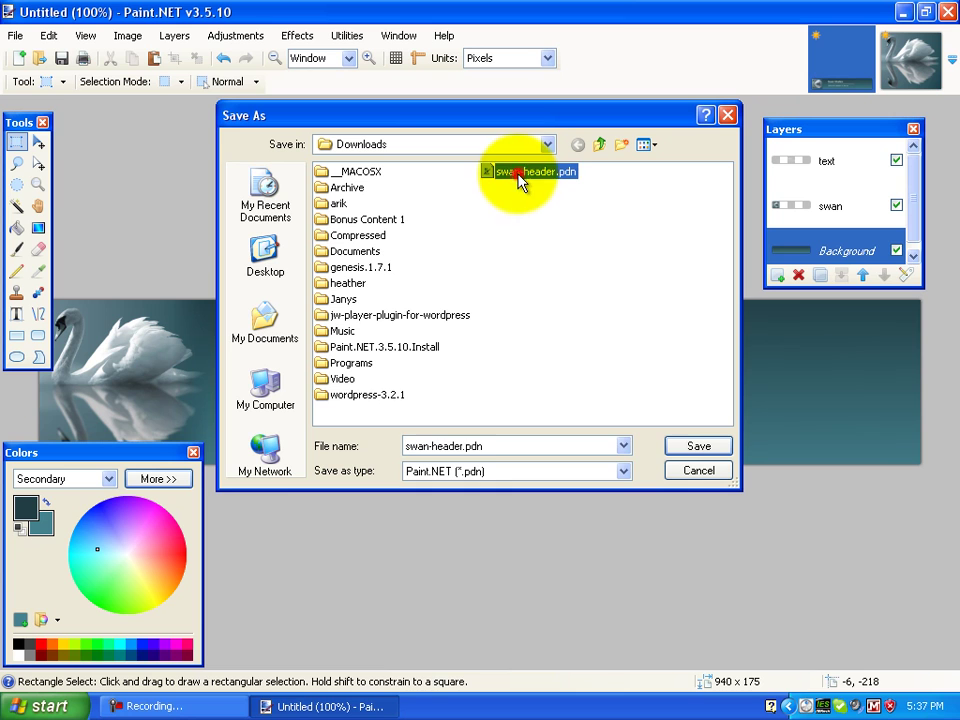
pyautogui.click(681, 450)
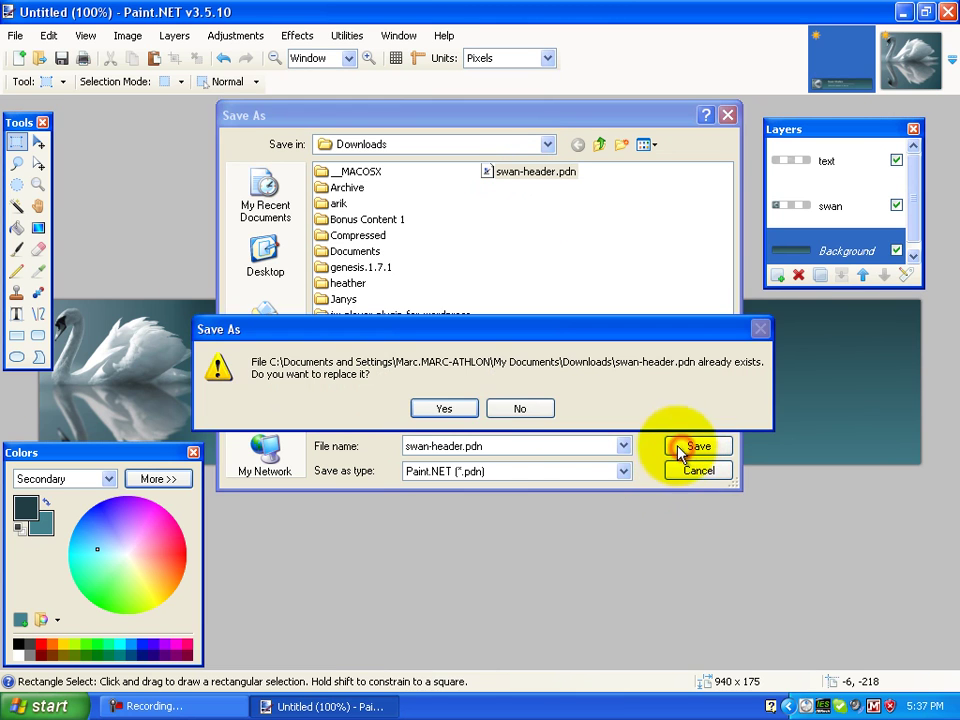
pyautogui.click(444, 410)
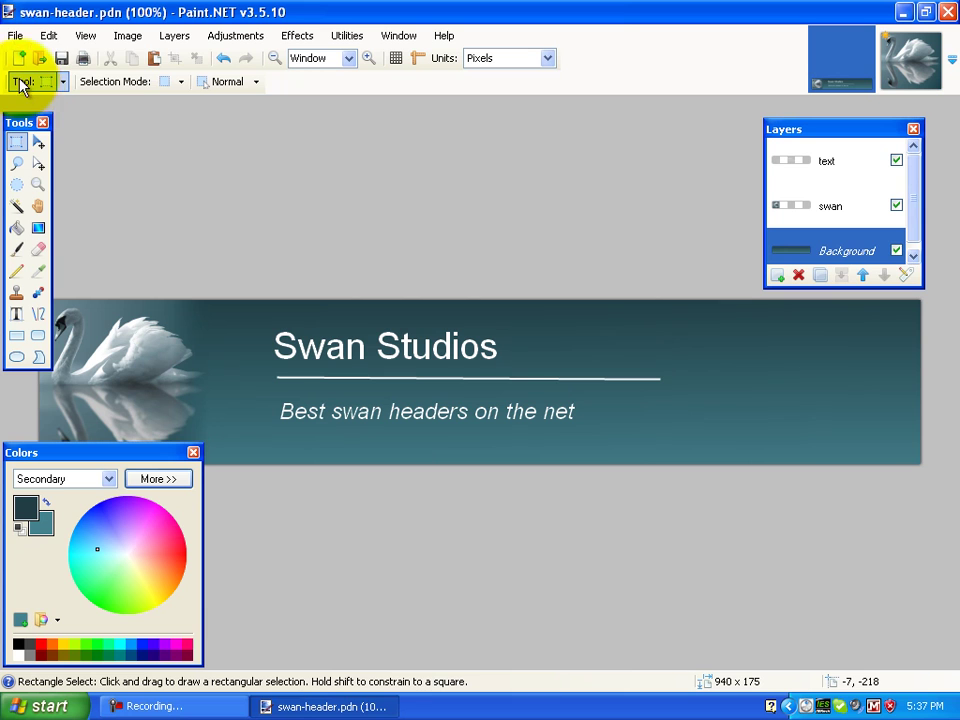
# - Save a JPEG copy as swan-header.jpg, replacing the existing JPEG file
pyautogui.click(15, 36)
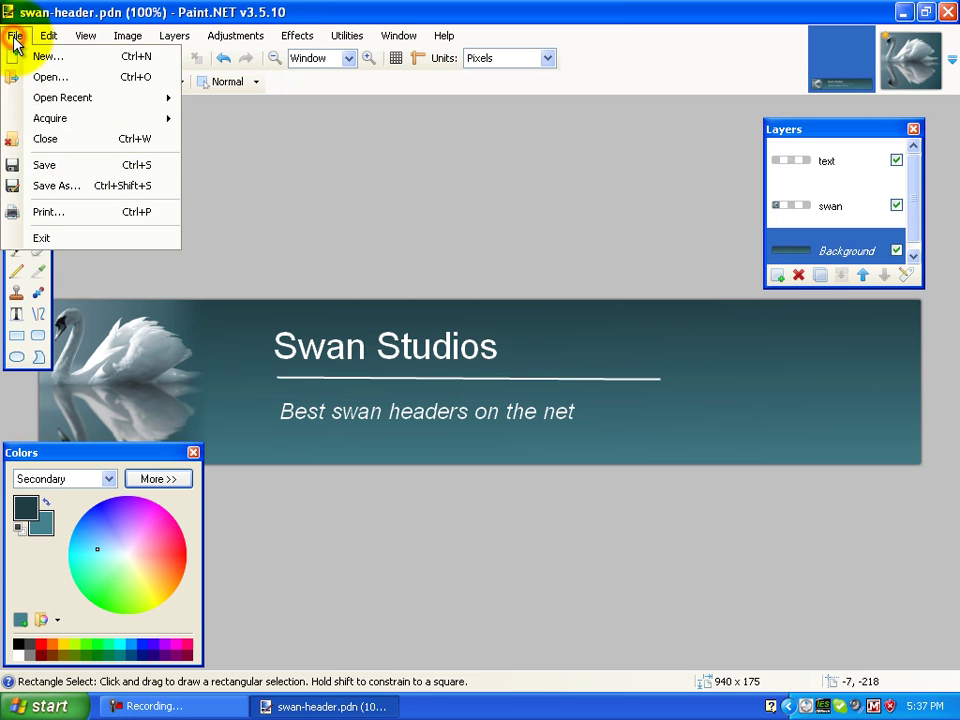
pyautogui.click(82, 186)
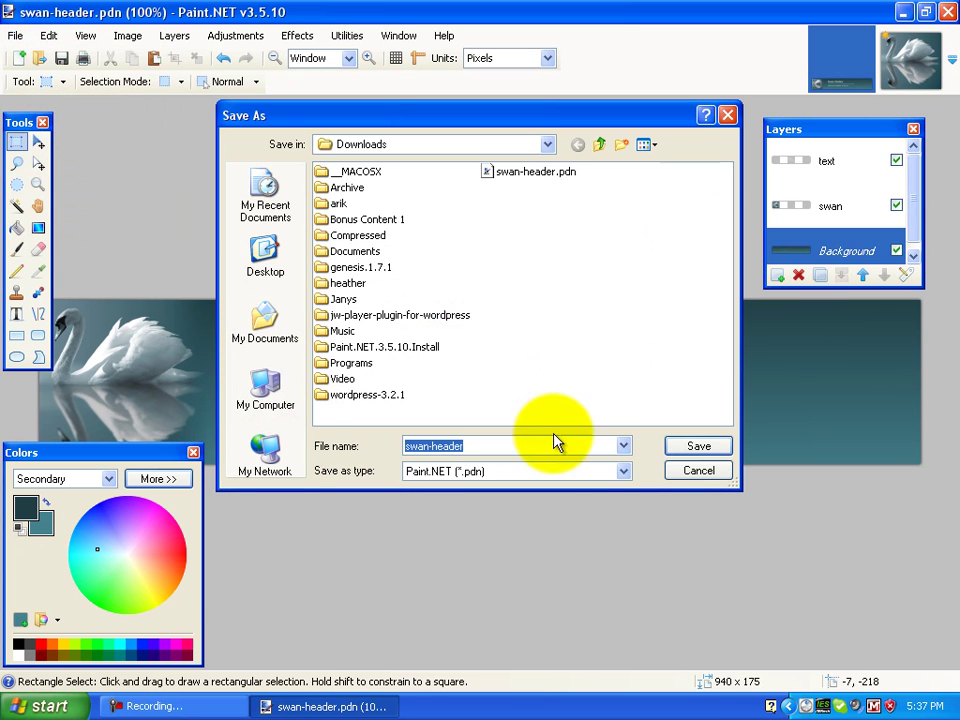
pyautogui.click(622, 471)
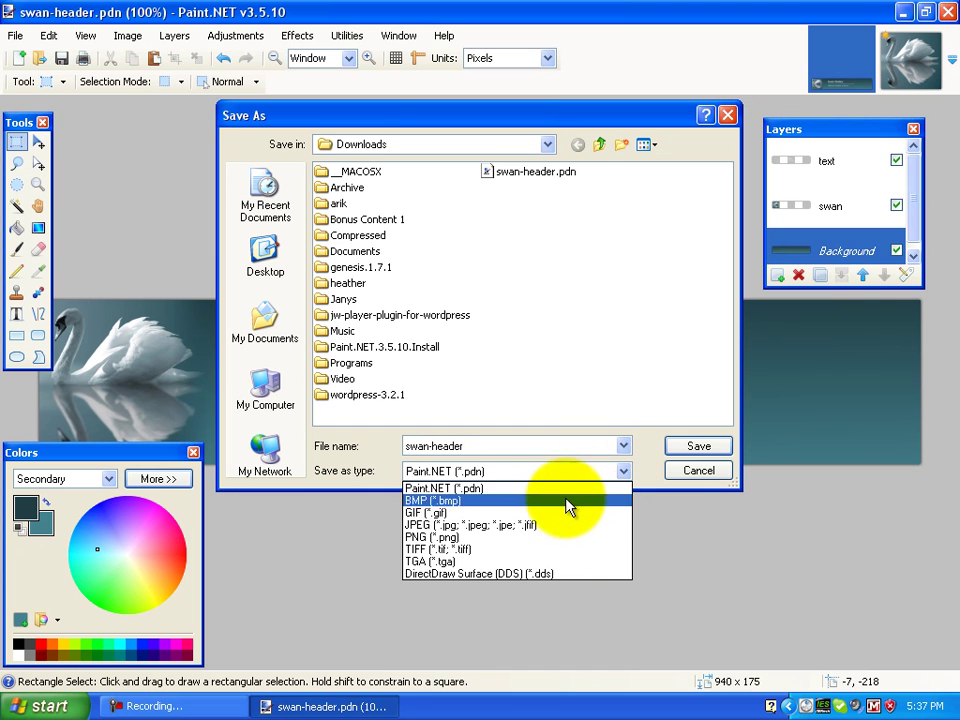
pyautogui.click(561, 526)
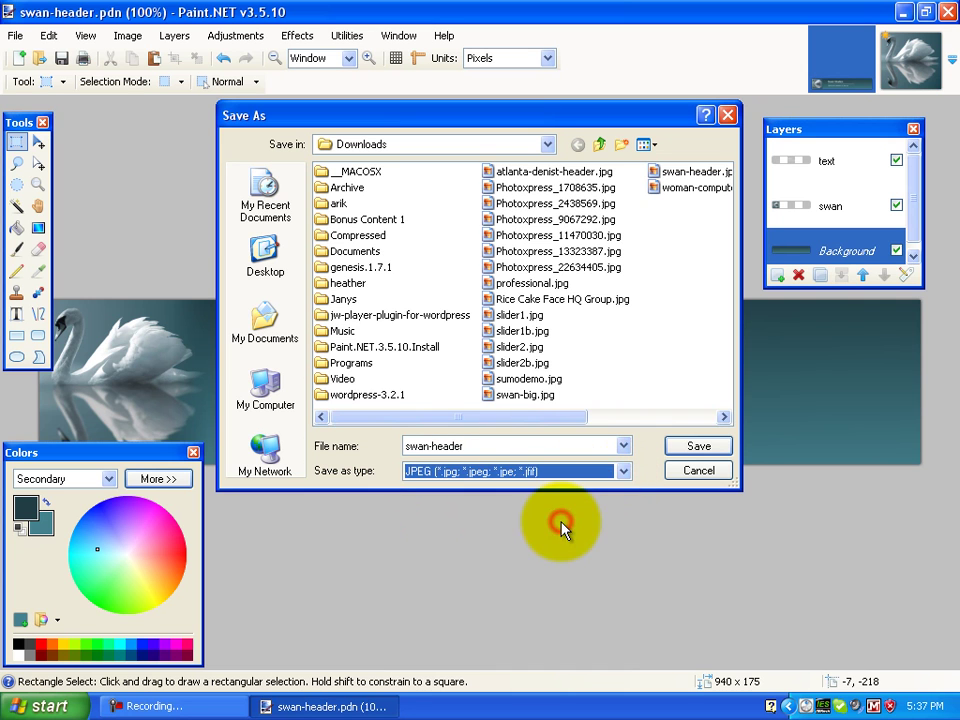
pyautogui.click(676, 446)
pyautogui.click(452, 412)
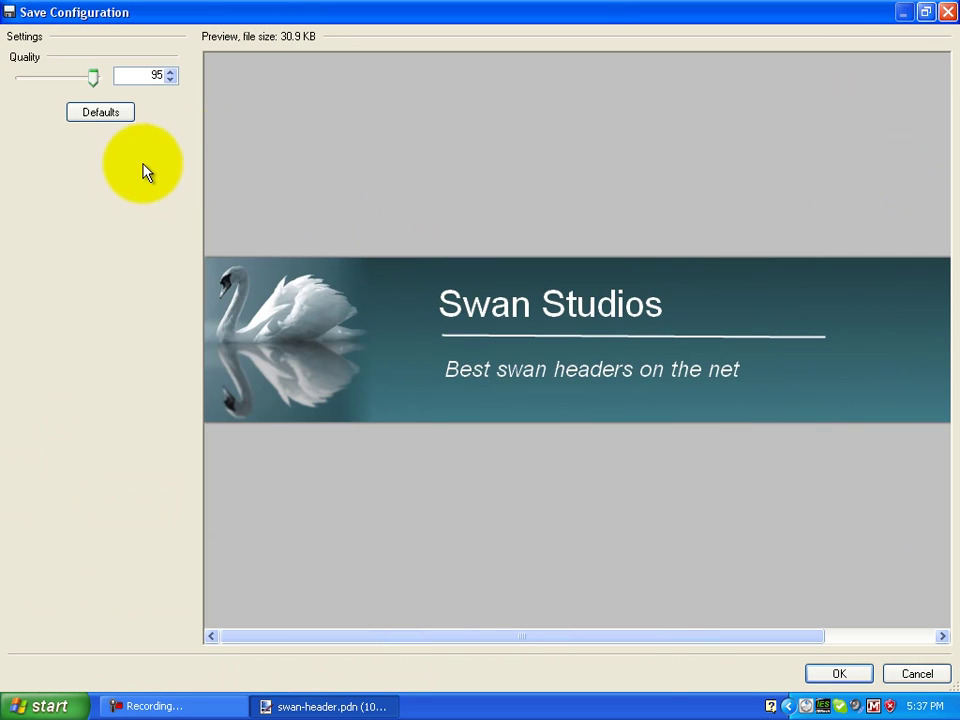
# - Preview lower and higher JPEG quality, settle on the default 95, and flatten the layers
pyautogui.click(97, 118)
pyautogui.moveTo(92, 80); pyautogui.dragTo(23, 79)
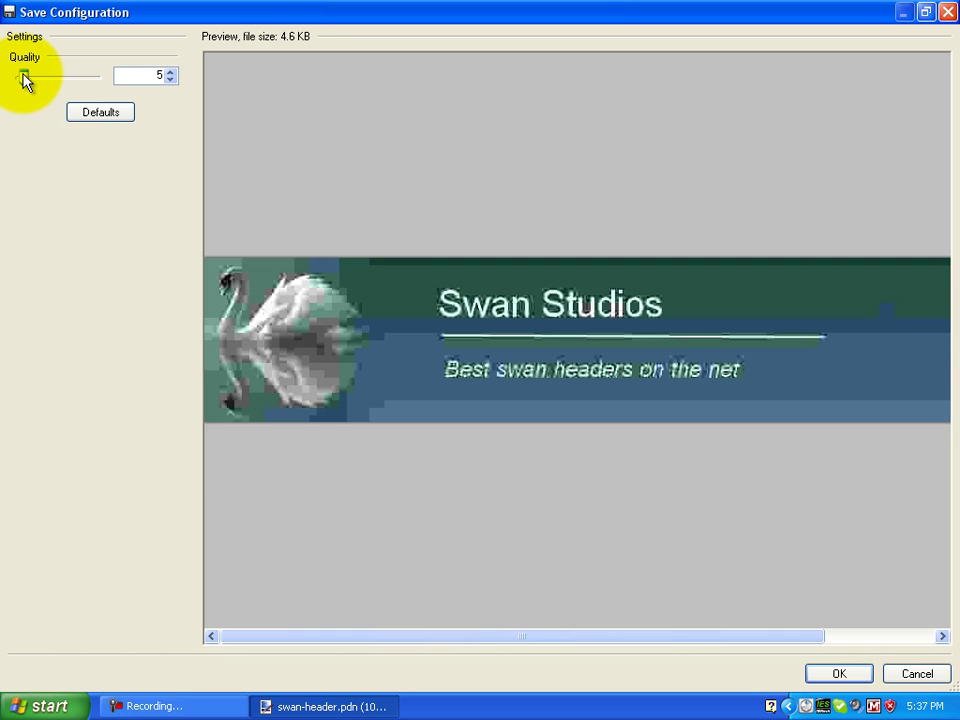
pyautogui.moveTo(25, 80); pyautogui.dragTo(99, 81)
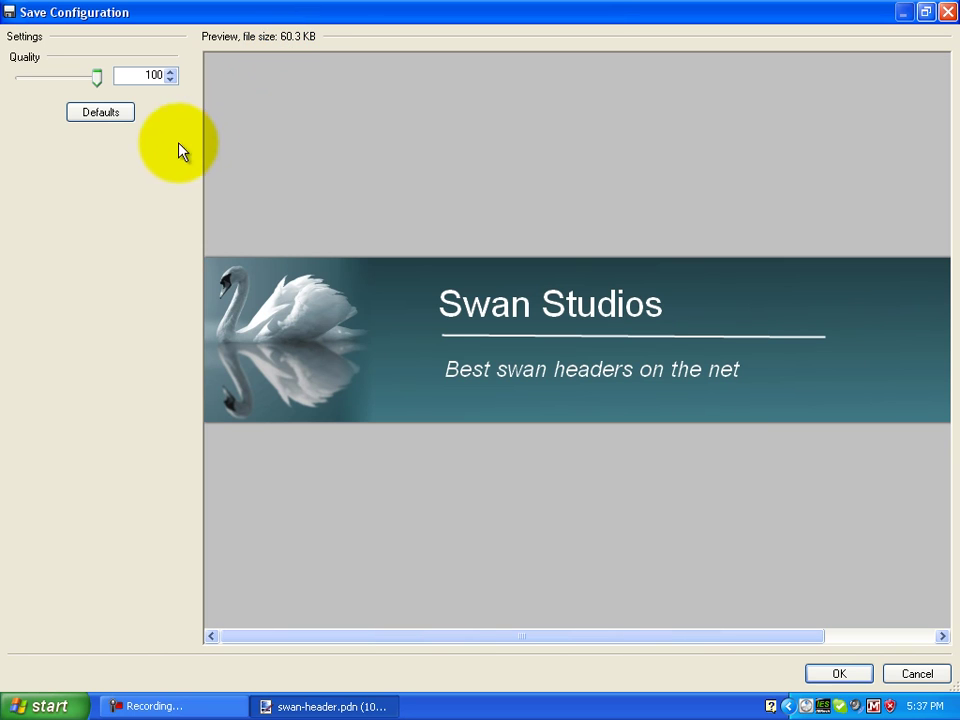
pyautogui.click(121, 115)
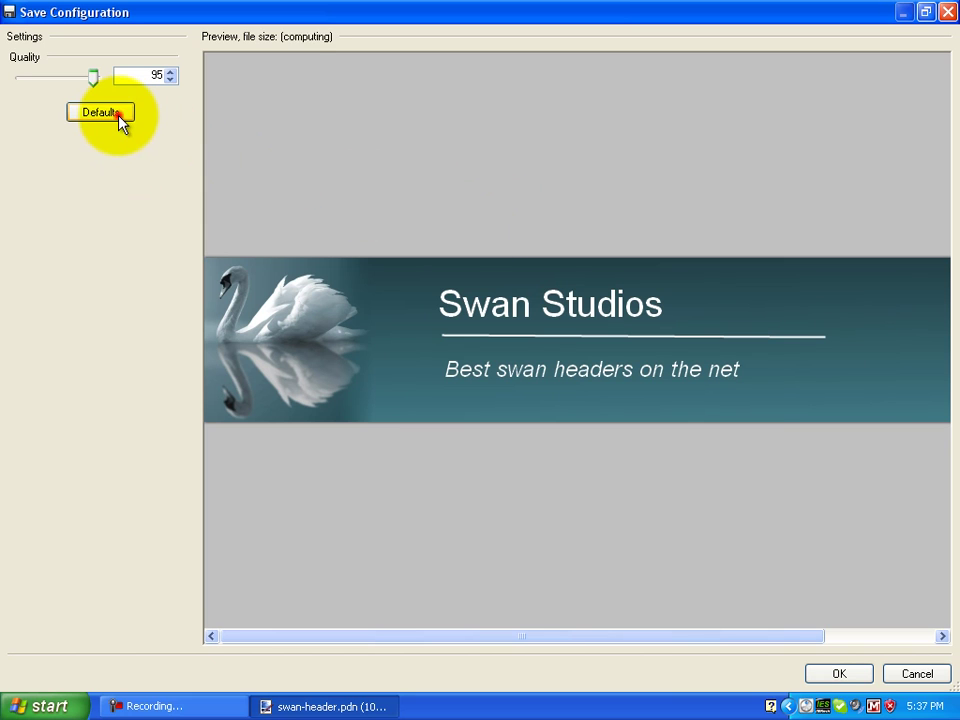
pyautogui.click(837, 675)
pyautogui.click(474, 347)
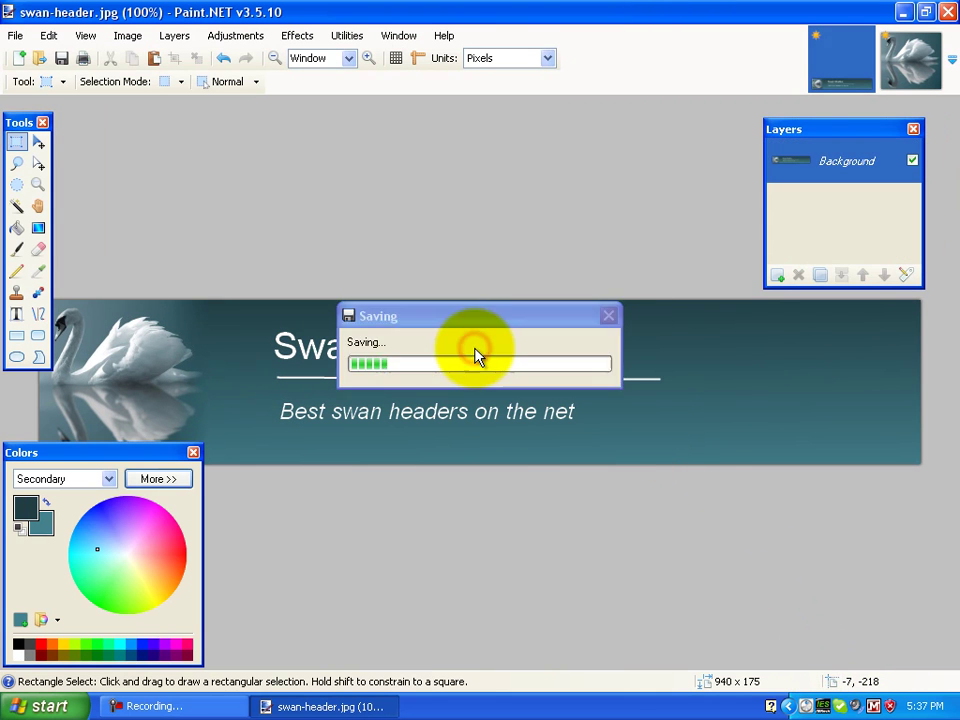